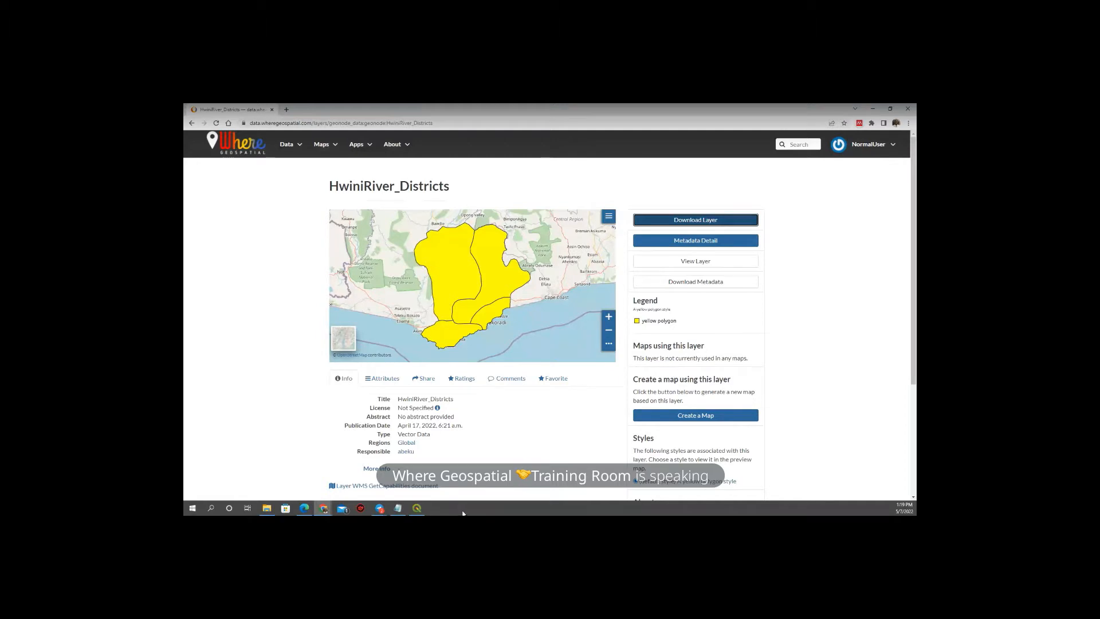
Switch to QGIS and look through the Browser's data sources and the Data Source Manager's GeoNode section
left_click(416, 508)
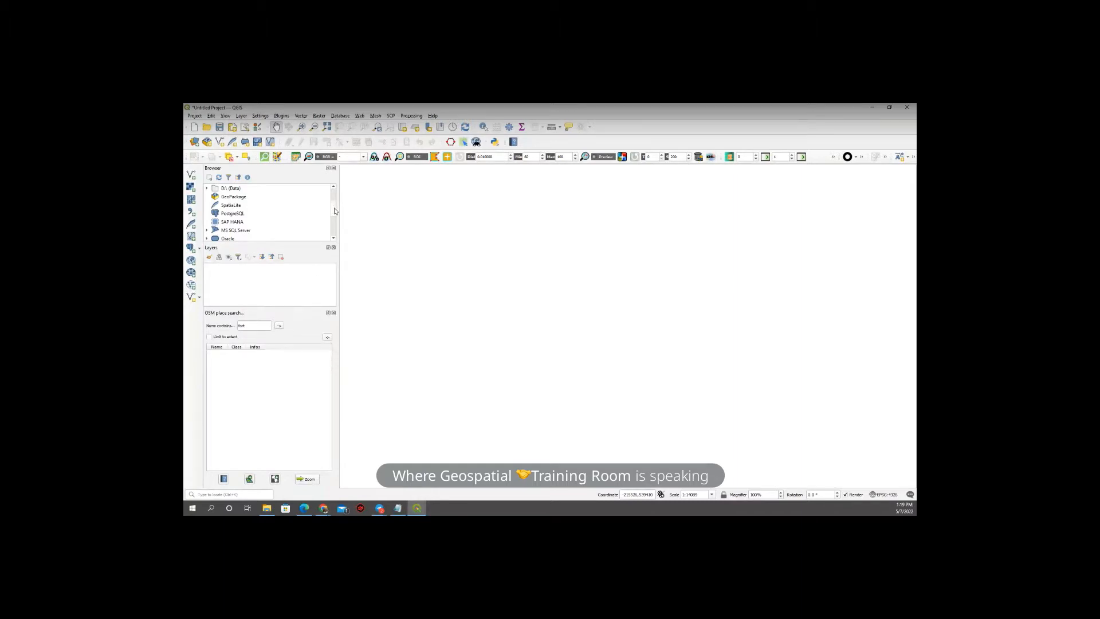
scroll(334, 211, "down", 3)
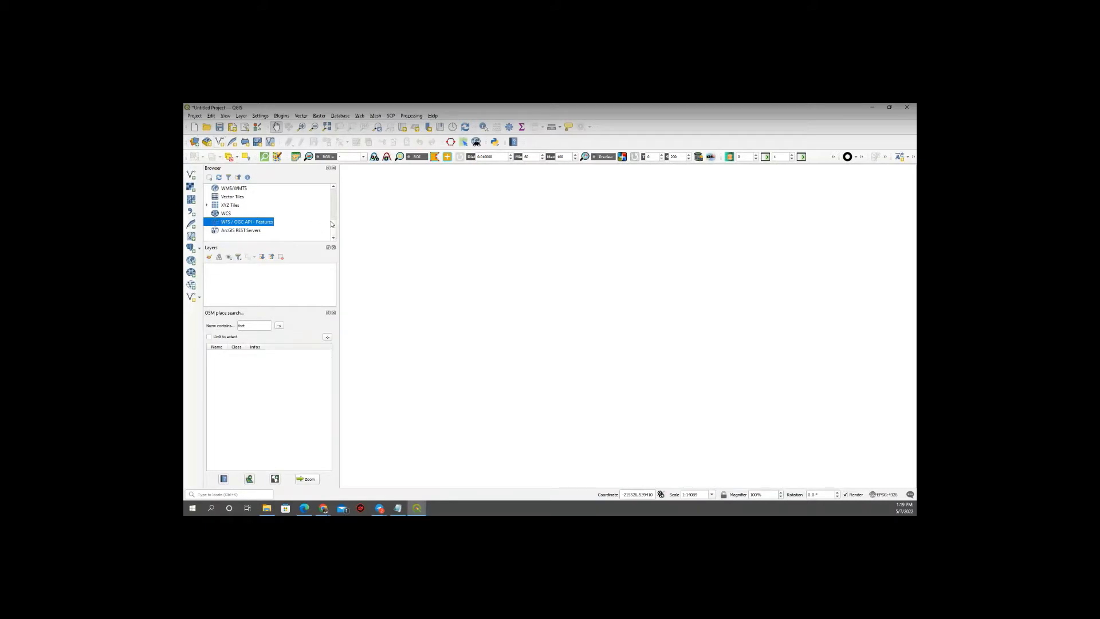
scroll(334, 212, "up", 2)
scroll(333, 214, "up", 2)
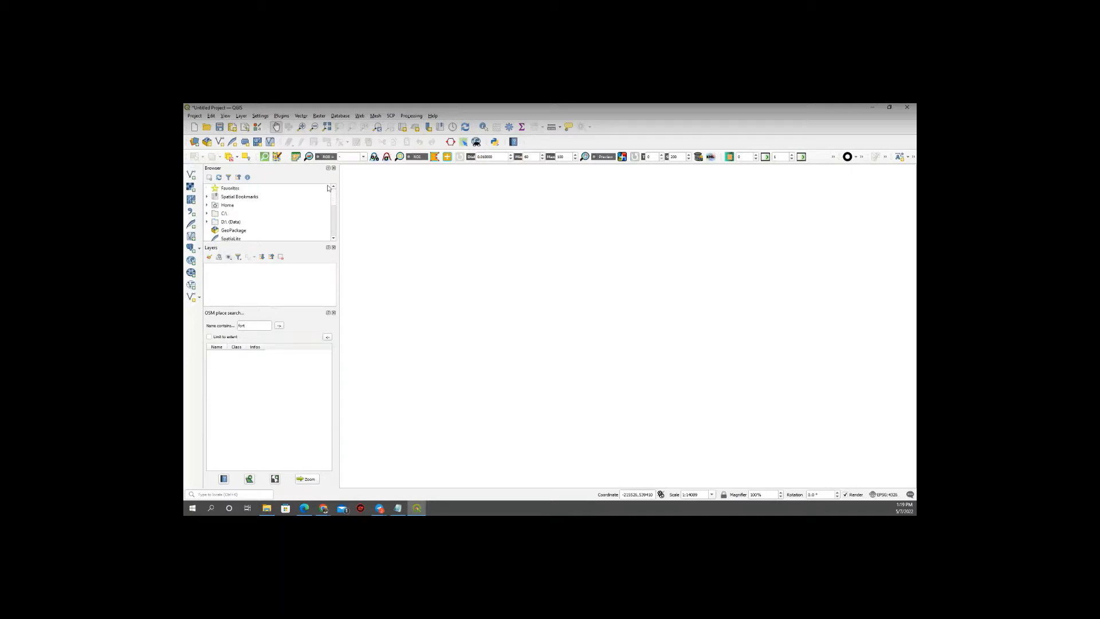
scroll(334, 213, "down", 4)
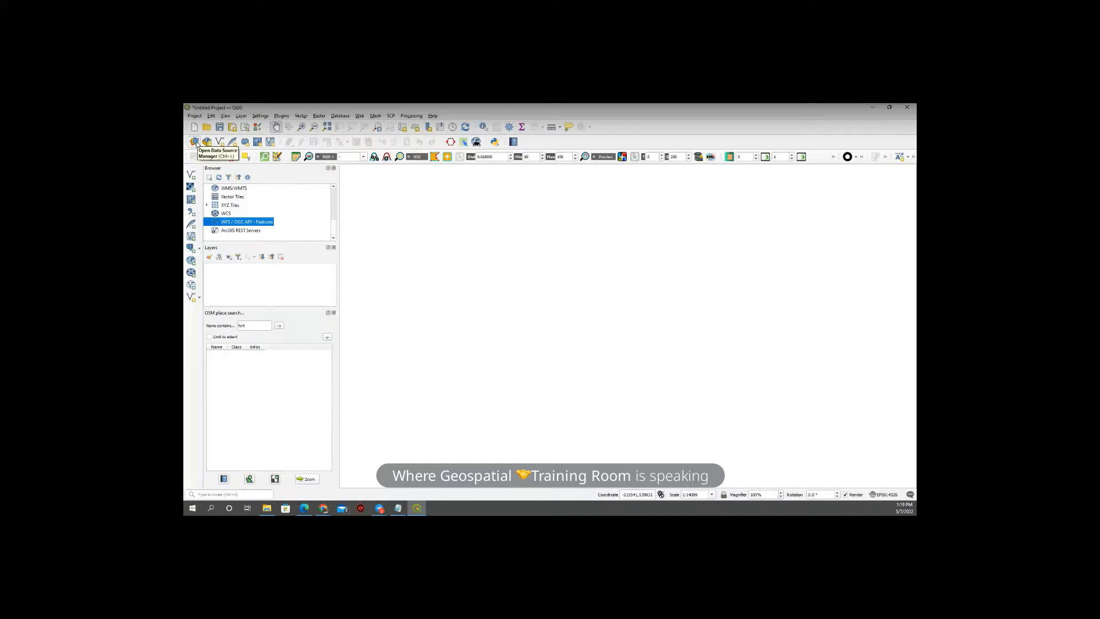
left_click(195, 142)
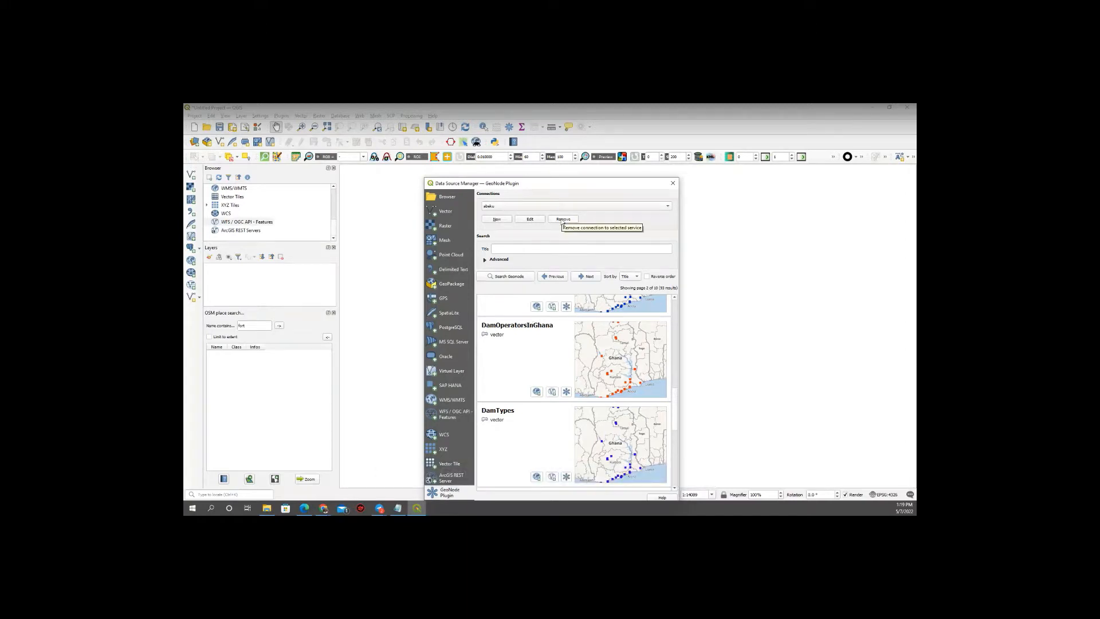
left_click(673, 183)
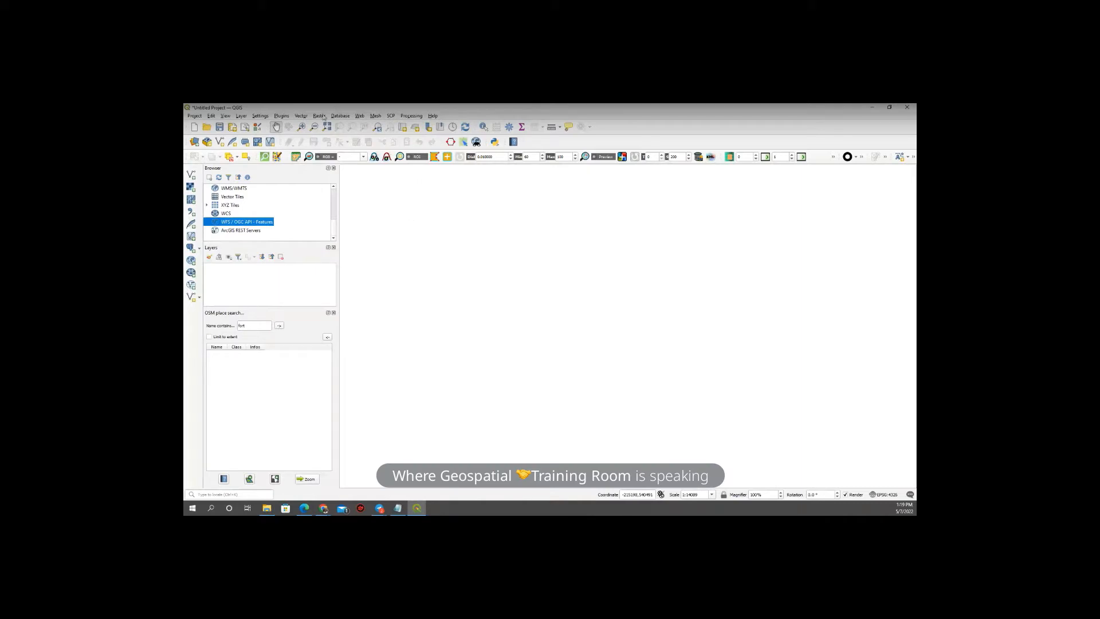
Open the plugin manager and search all plugins for "geonode"
left_click(282, 116)
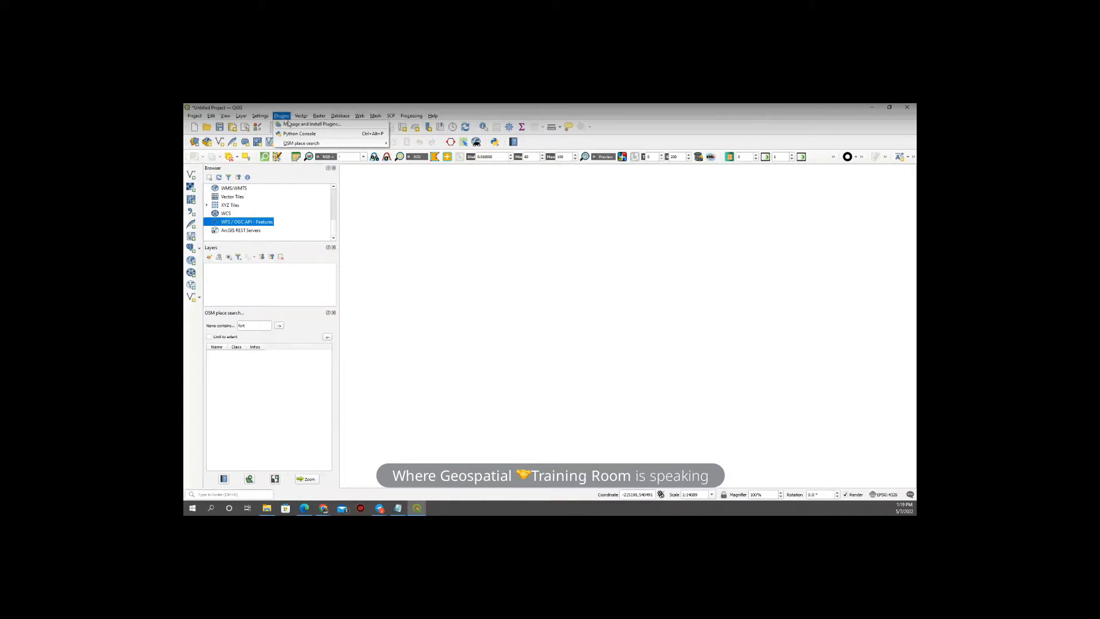
left_click(315, 125)
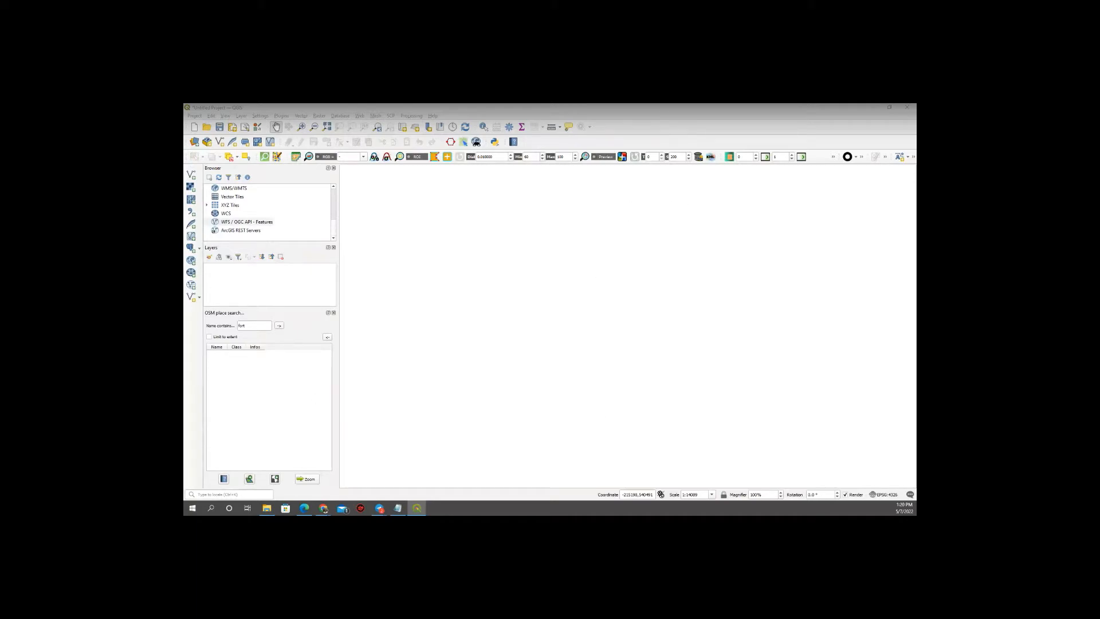
left_click_drag(184, 109, 547, 221)
left_click(551, 231)
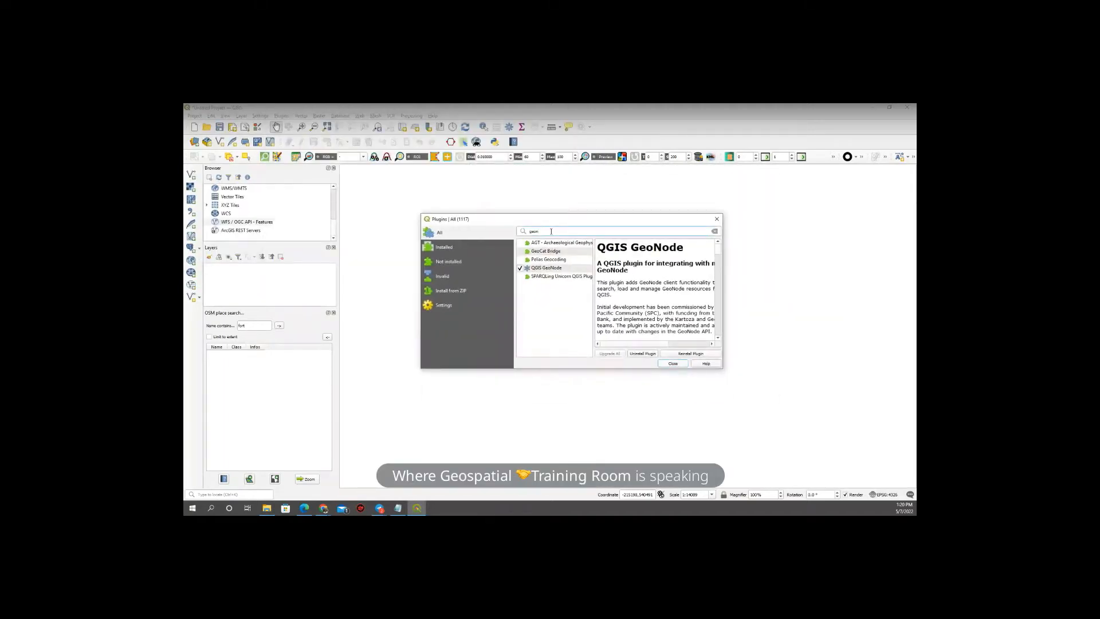
key("BackSpace")
key("BackSpace")
key("BackSpace")
key("BackSpace")
type("ar")
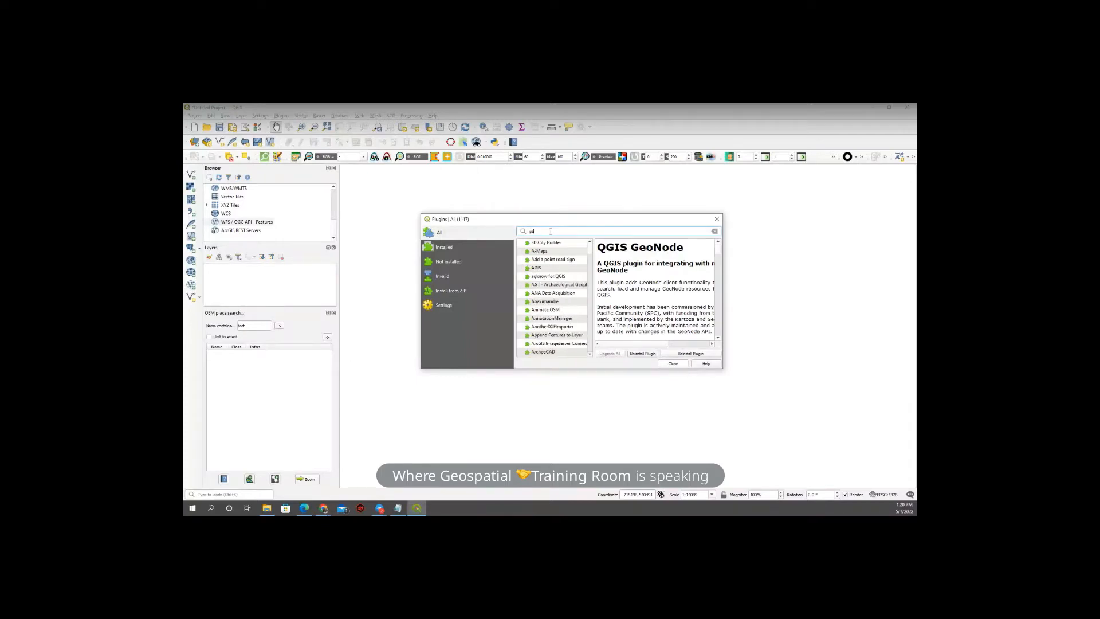
type("onode")
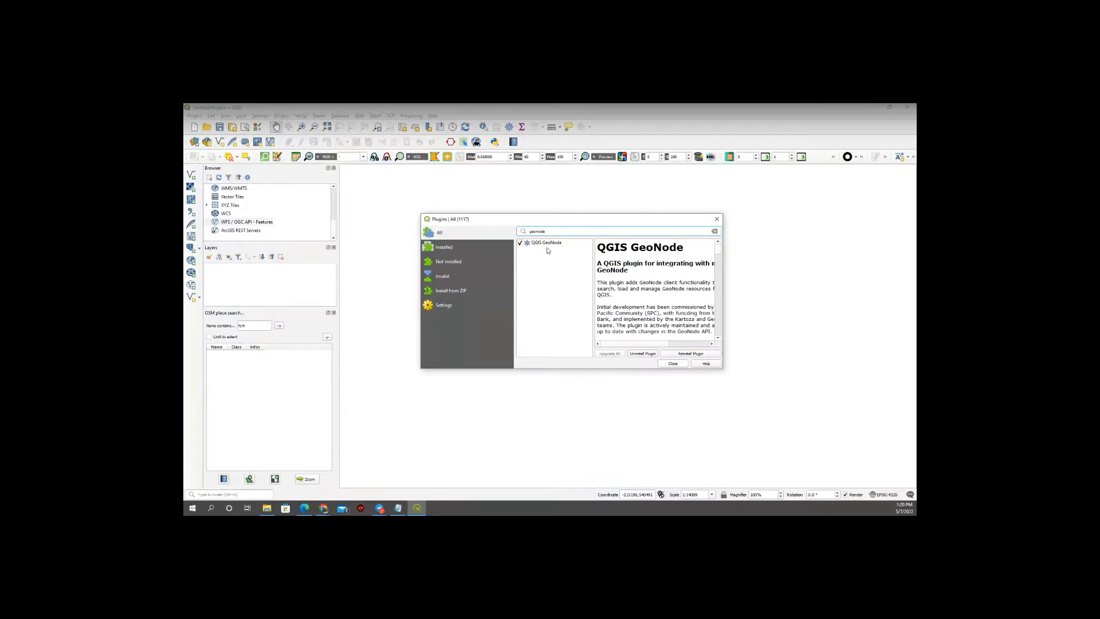
Review the QGIS GeoNode plugin's details, make sure it is enabled, and close the plugin manager
left_click(549, 243)
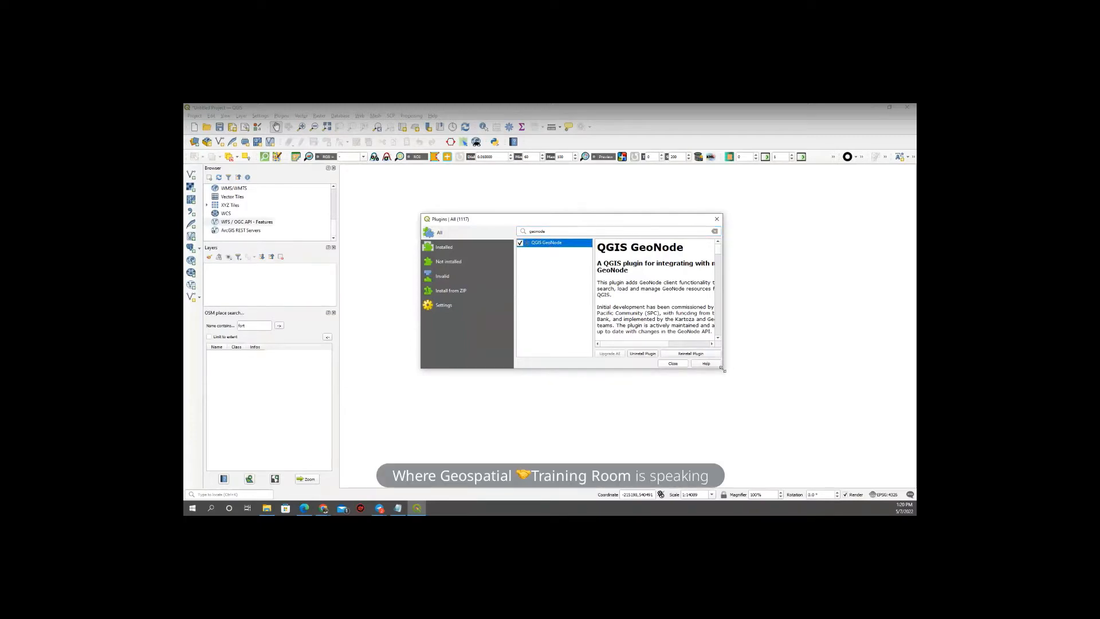
left_click_drag(724, 369, 798, 414)
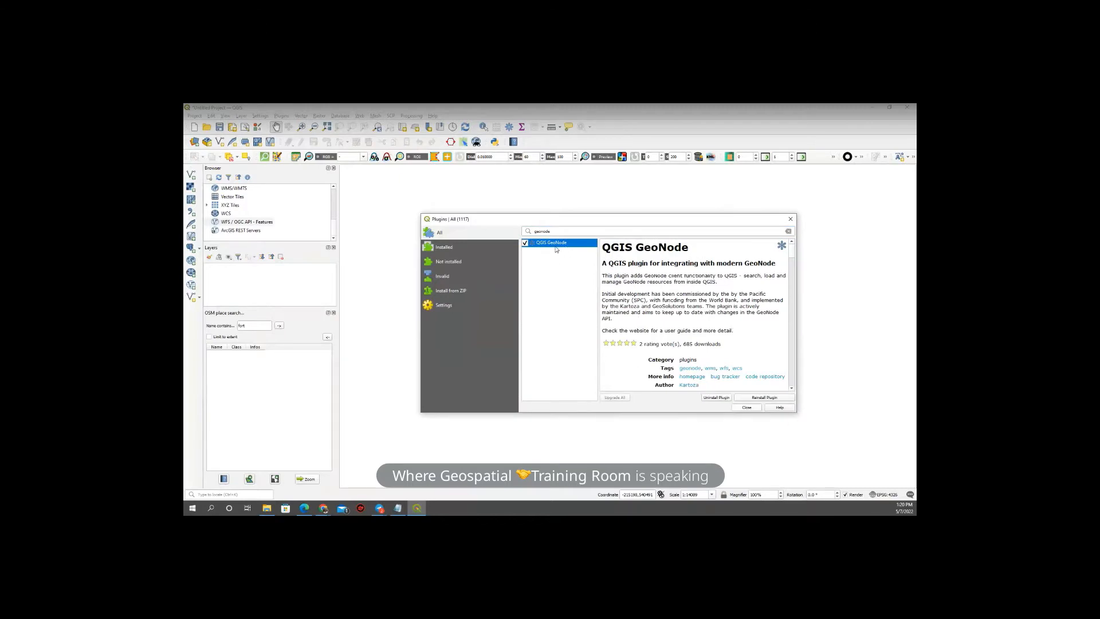
left_click(525, 244)
left_click(524, 243)
left_click(747, 408)
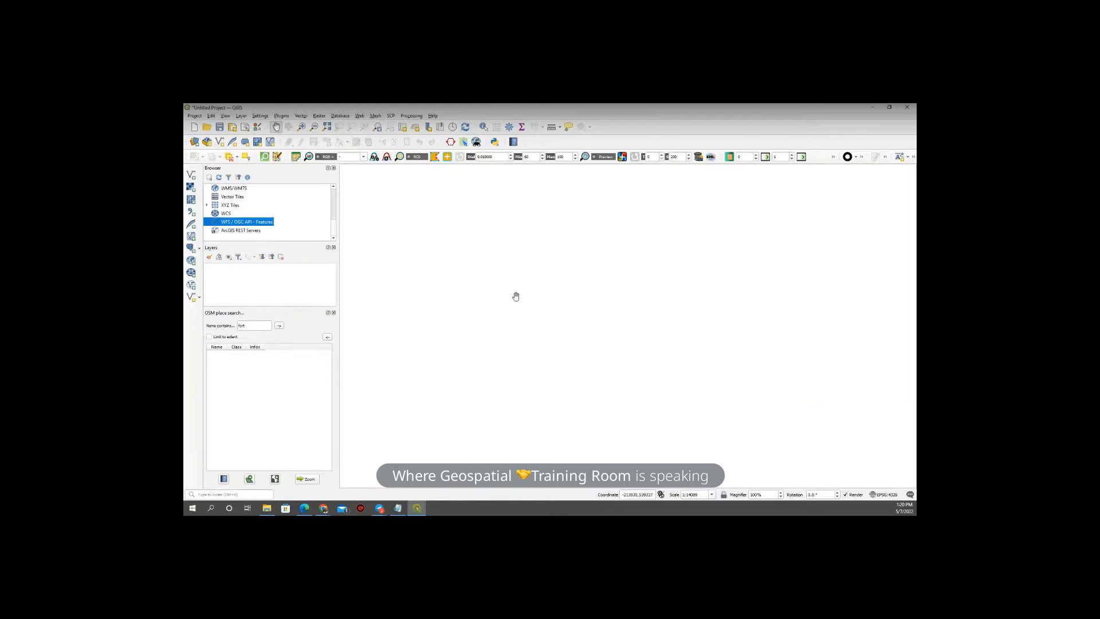
Open the Data Source Manager's GeoNode Plugin section and check the existing connections
left_click(195, 142)
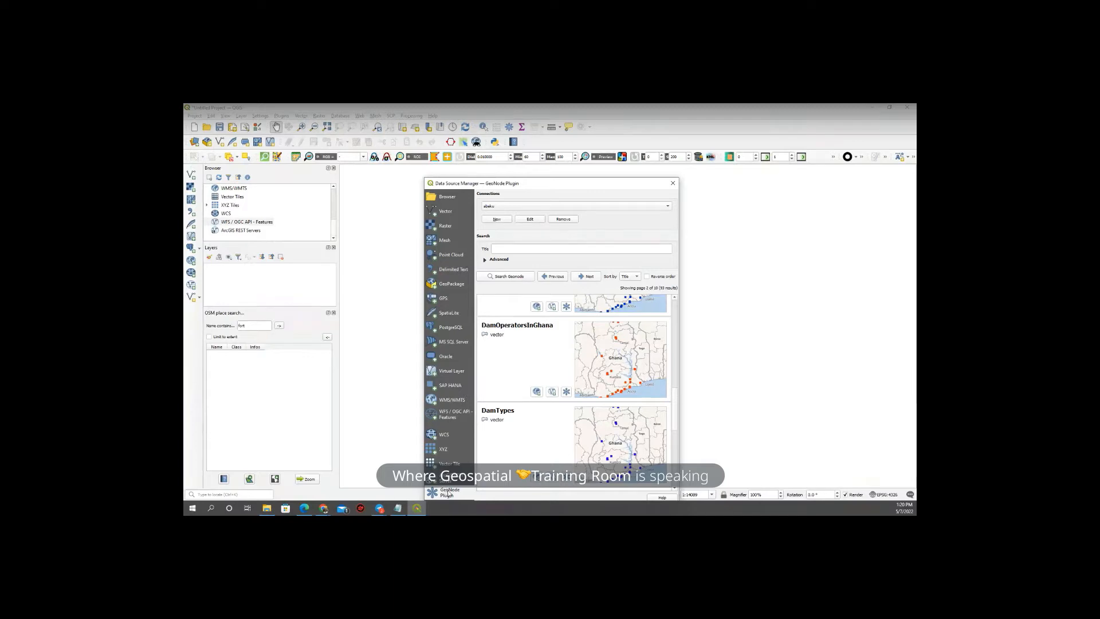
left_click_drag(551, 186, 538, 119)
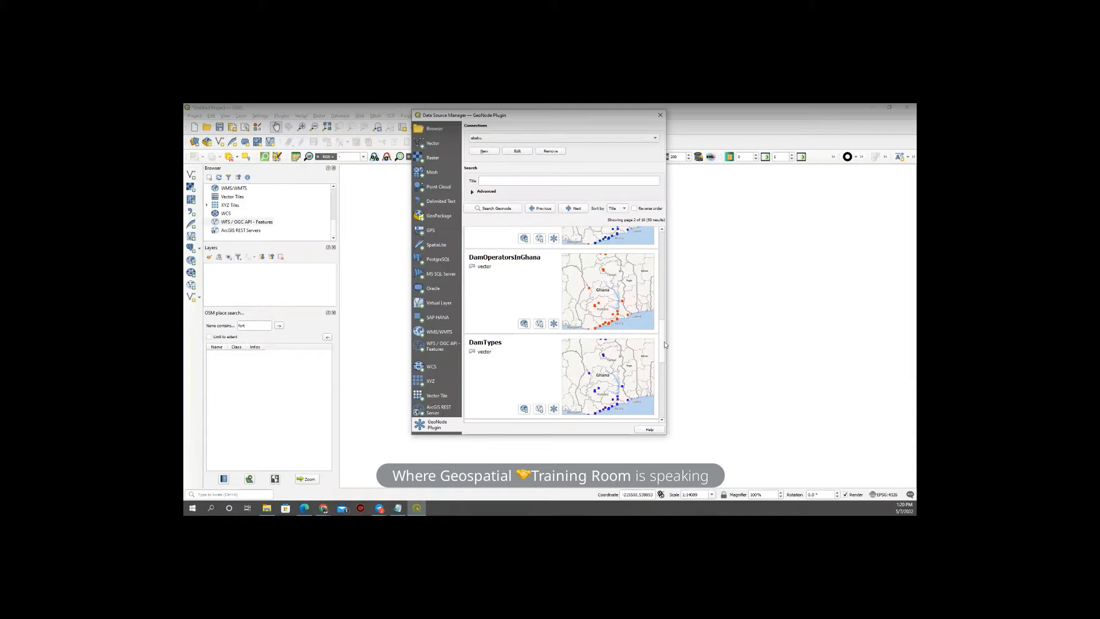
left_click_drag(663, 345, 660, 249)
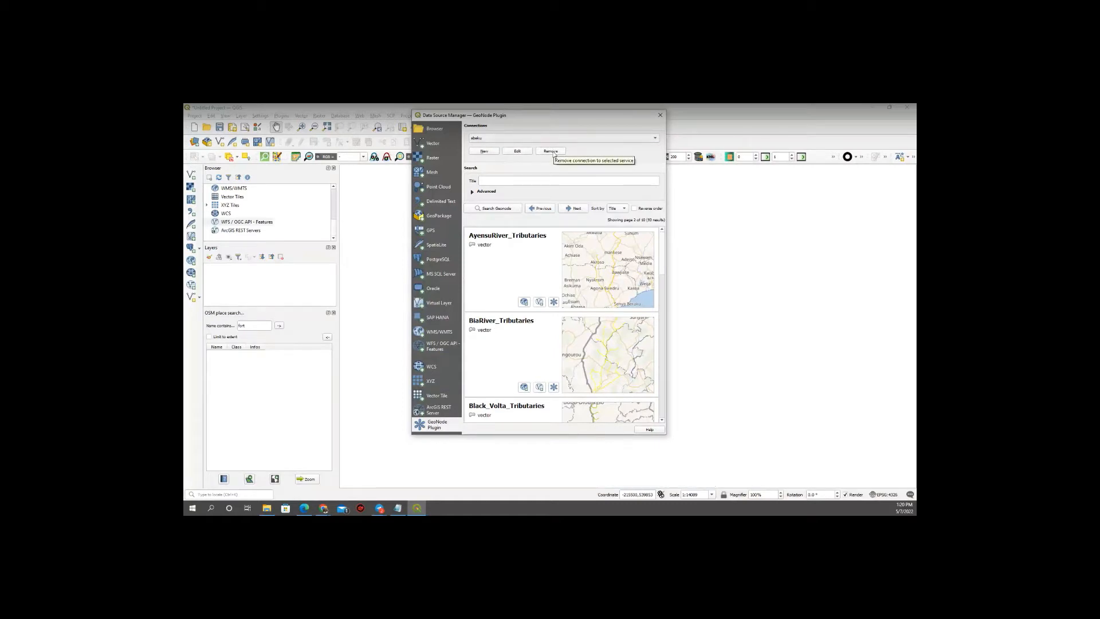
left_click(516, 139)
left_click(516, 139)
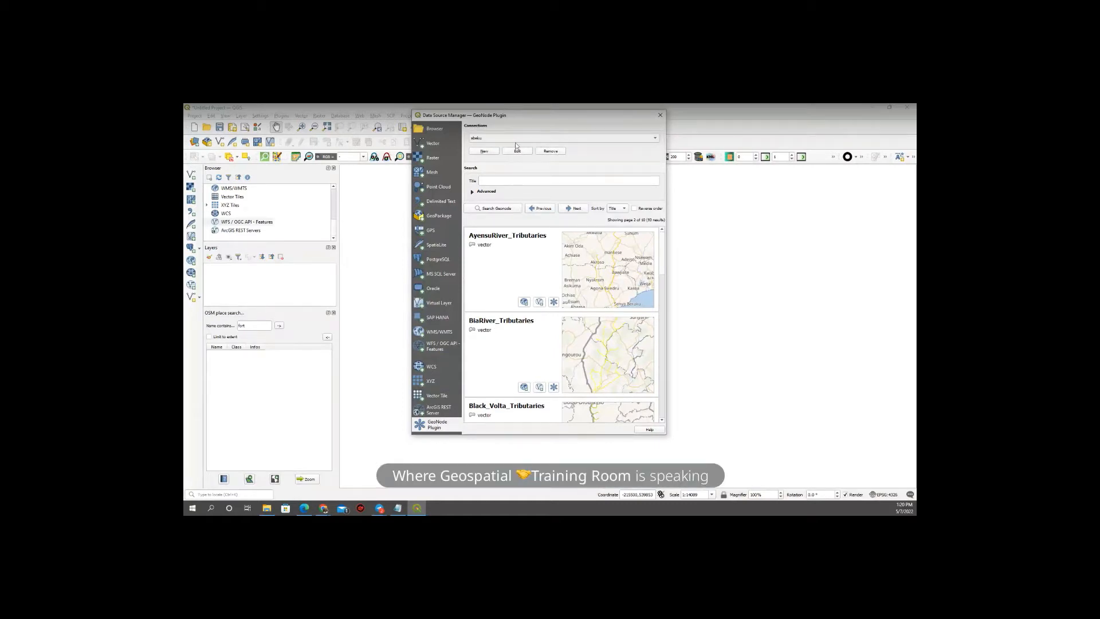
left_click(491, 152)
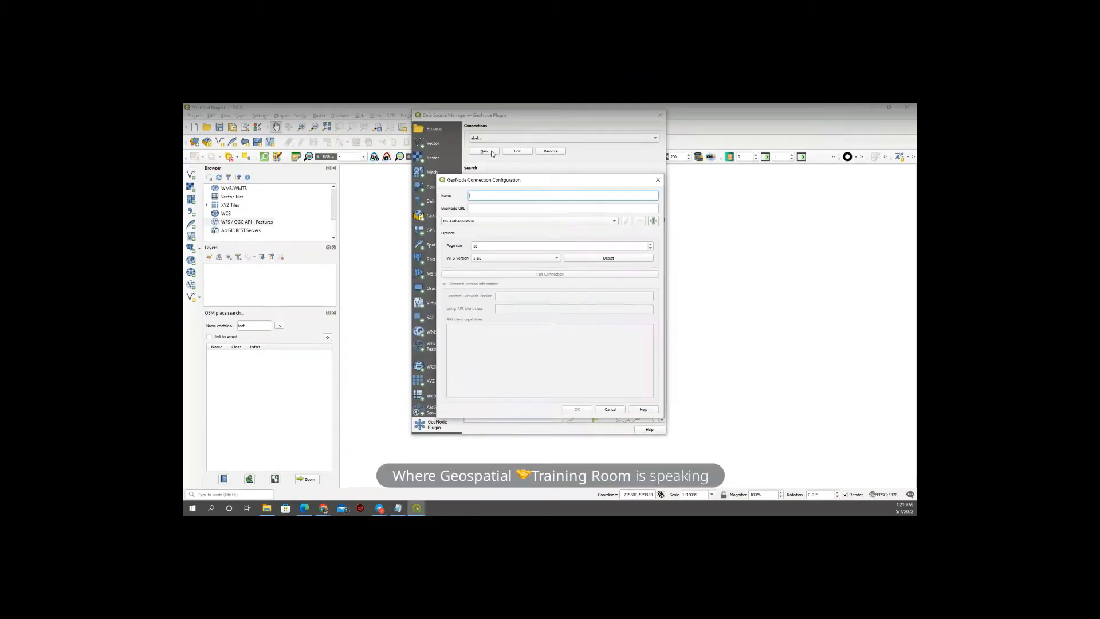
left_click(512, 211)
type("https://data.wheregeospatial.com/")
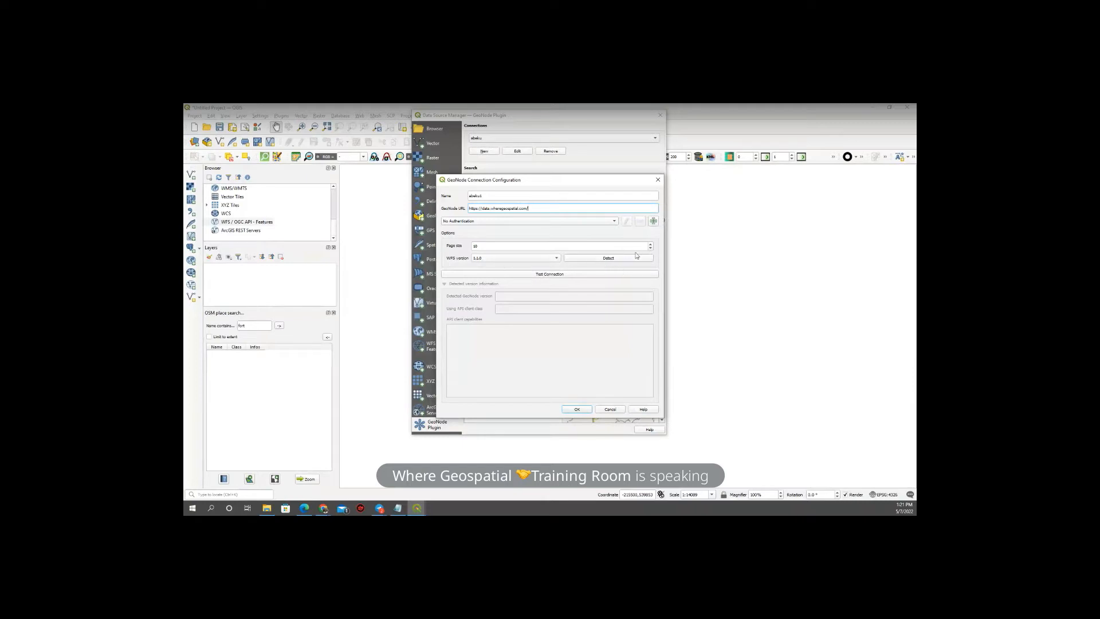
Detect the WFS version for the new GeoNode connection, test the connection and save it
left_click(616, 261)
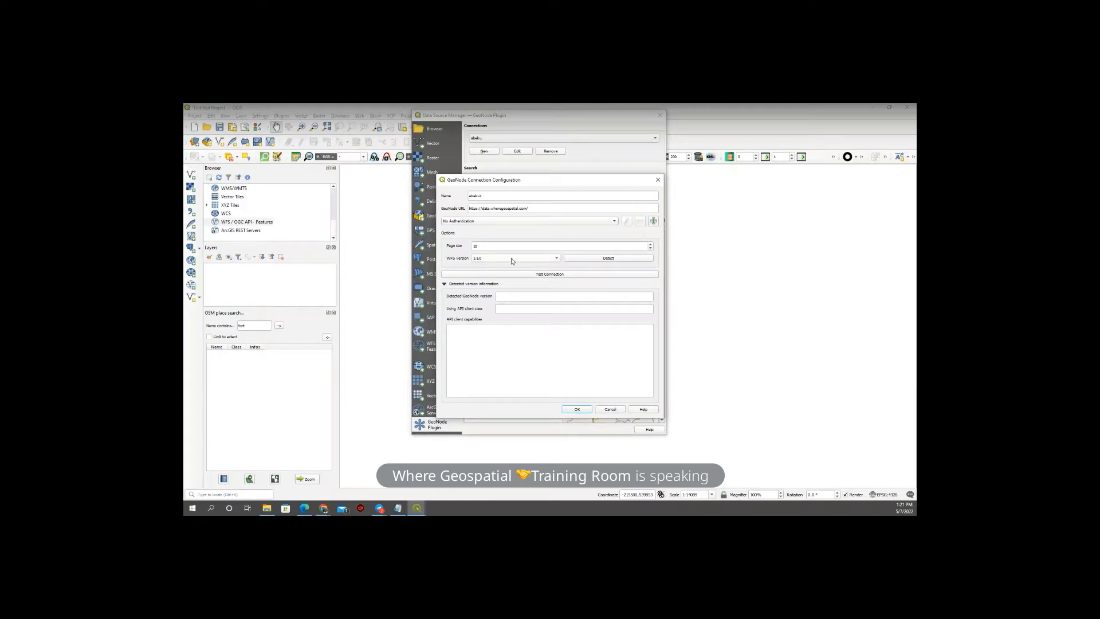
left_click(543, 276)
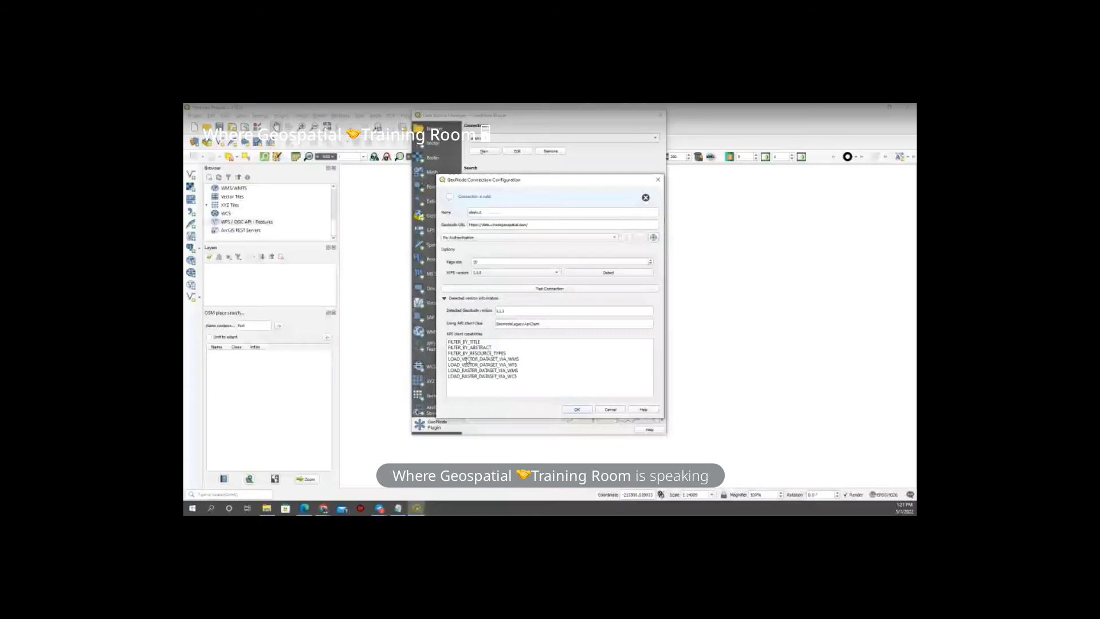
left_click(576, 409)
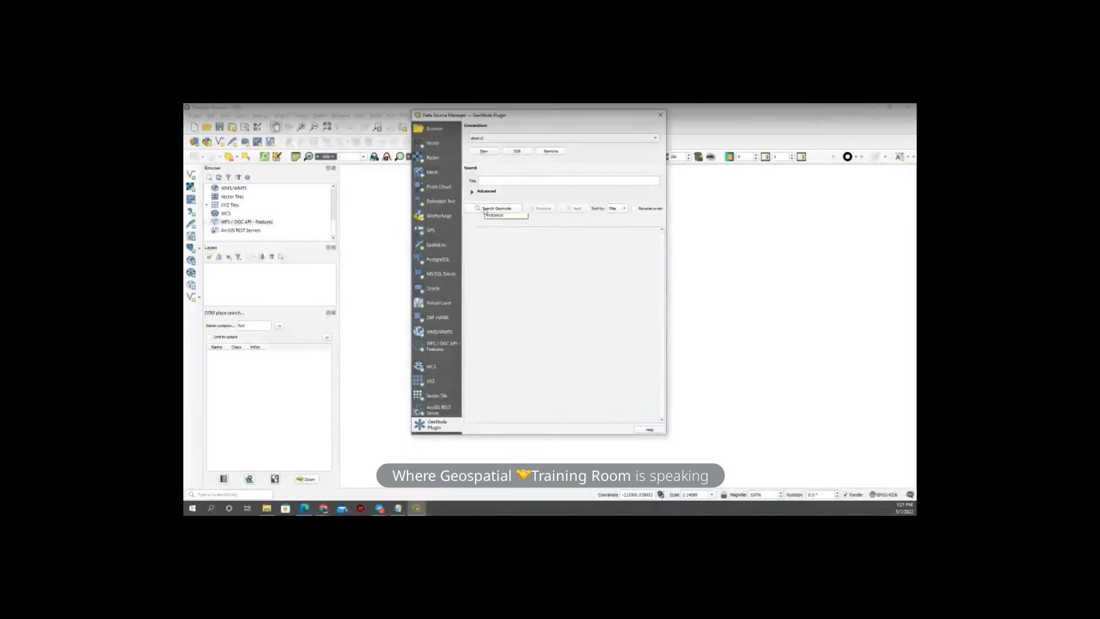
Look over the advanced search filters for GeoNode resources and collapse them again
left_click(472, 192)
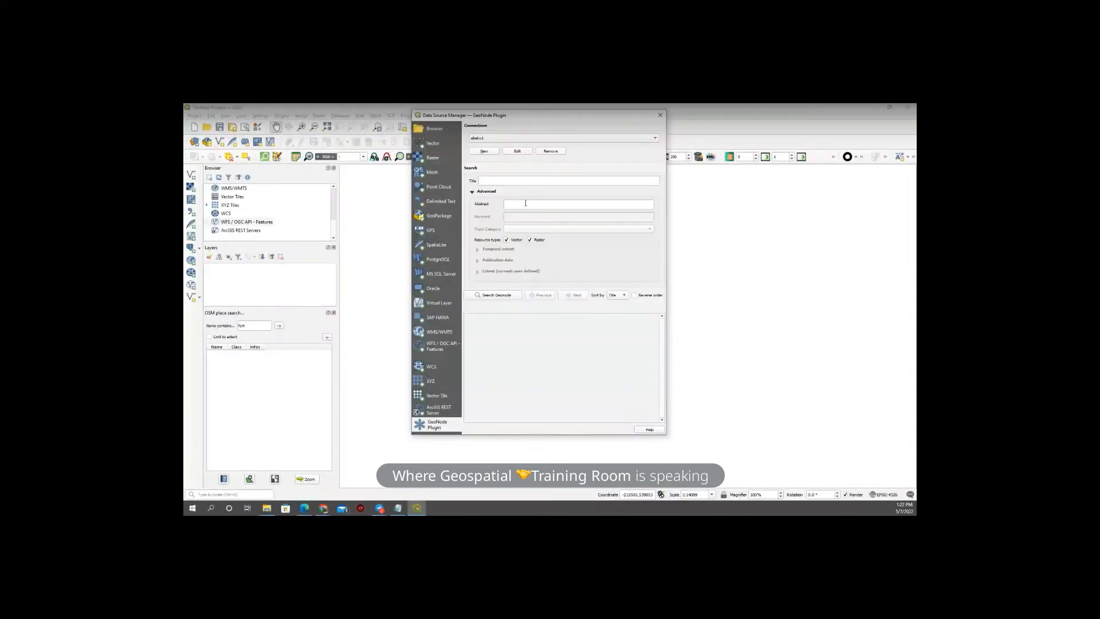
left_click(525, 203)
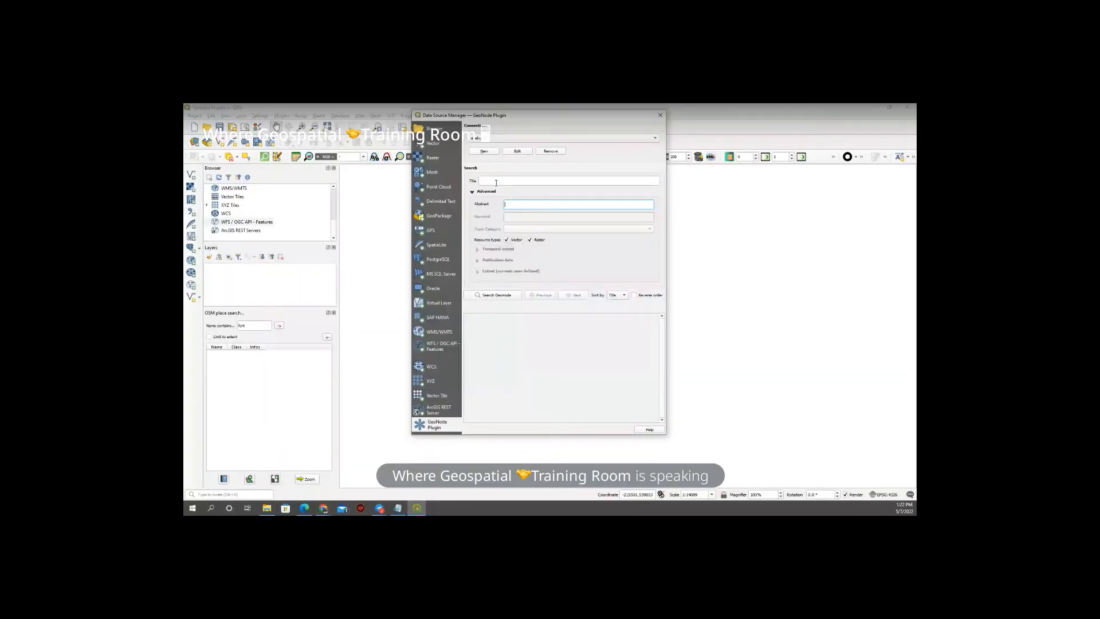
left_click(492, 192)
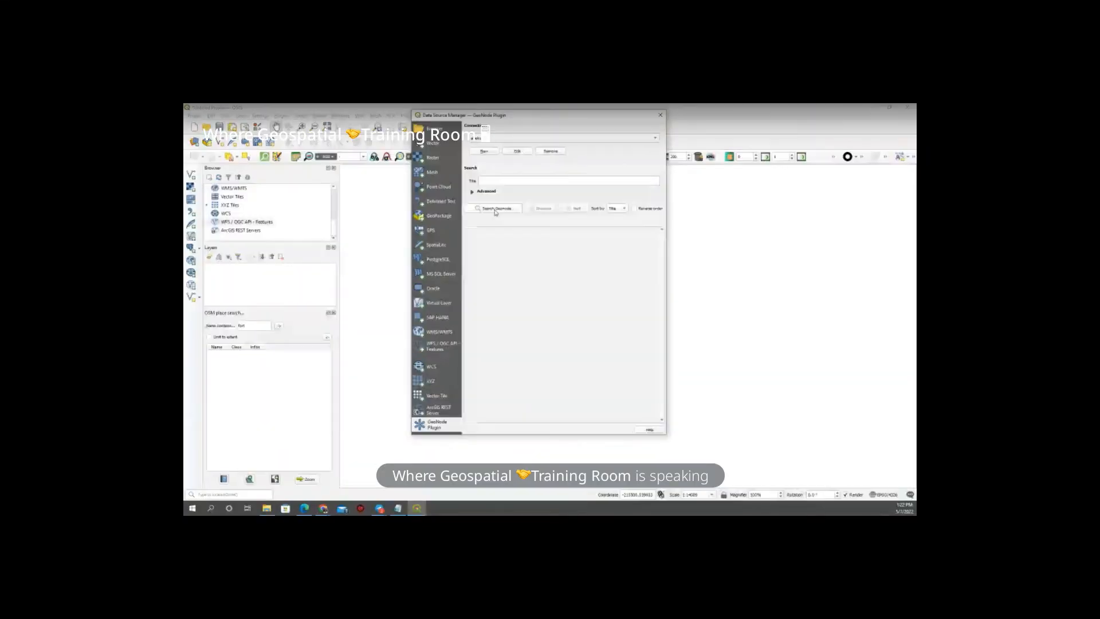
Search the GeoNode without any filters, browse the first page and go to the second page of results
left_click(495, 211)
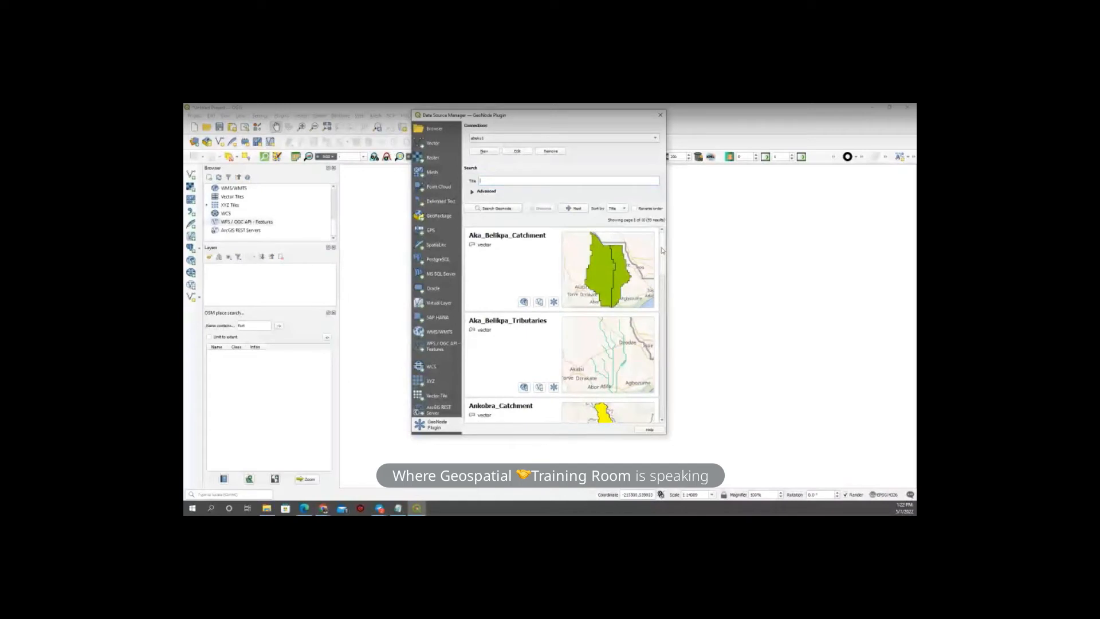
left_click_drag(662, 251, 664, 405)
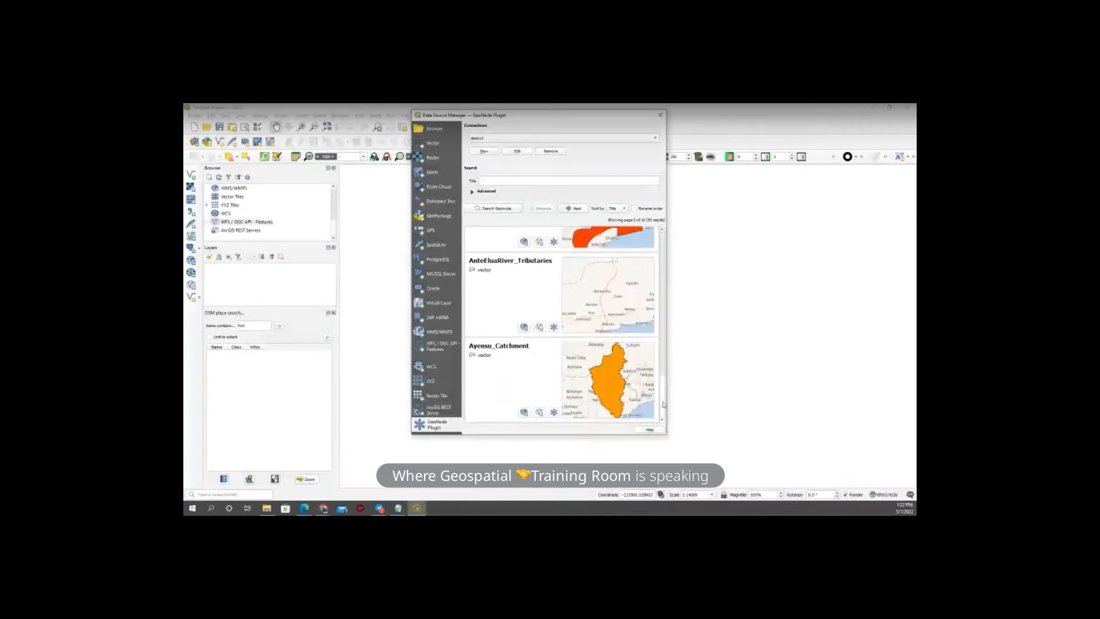
left_click(577, 209)
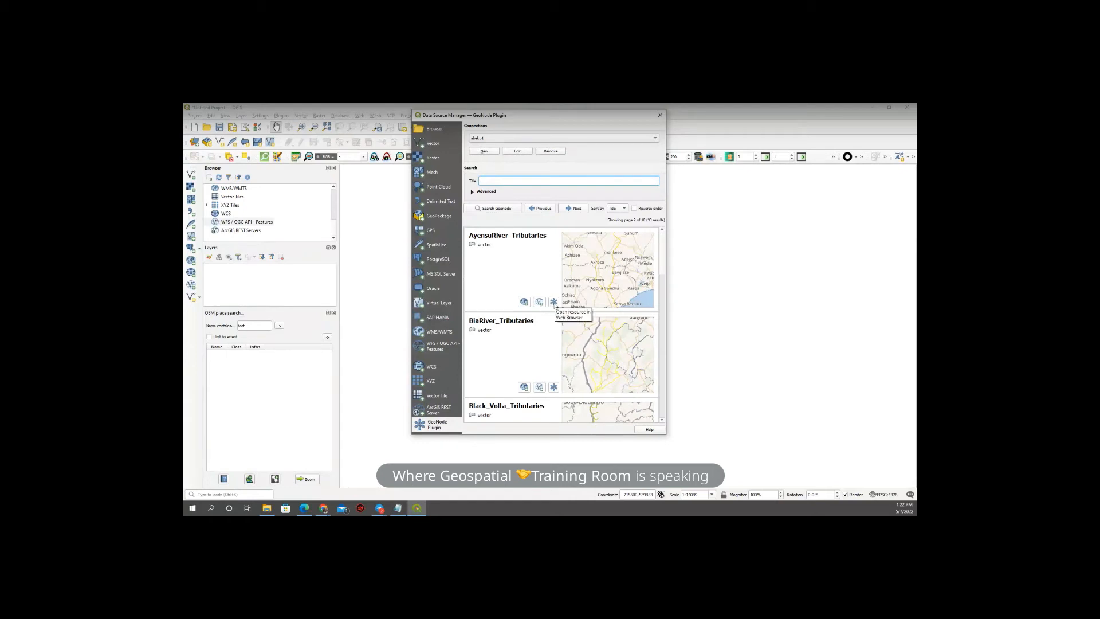
Open the BiaRiver_Tributaries resource in the web browser to view its page, and return to QGIS
scroll(546, 321, "down", 2)
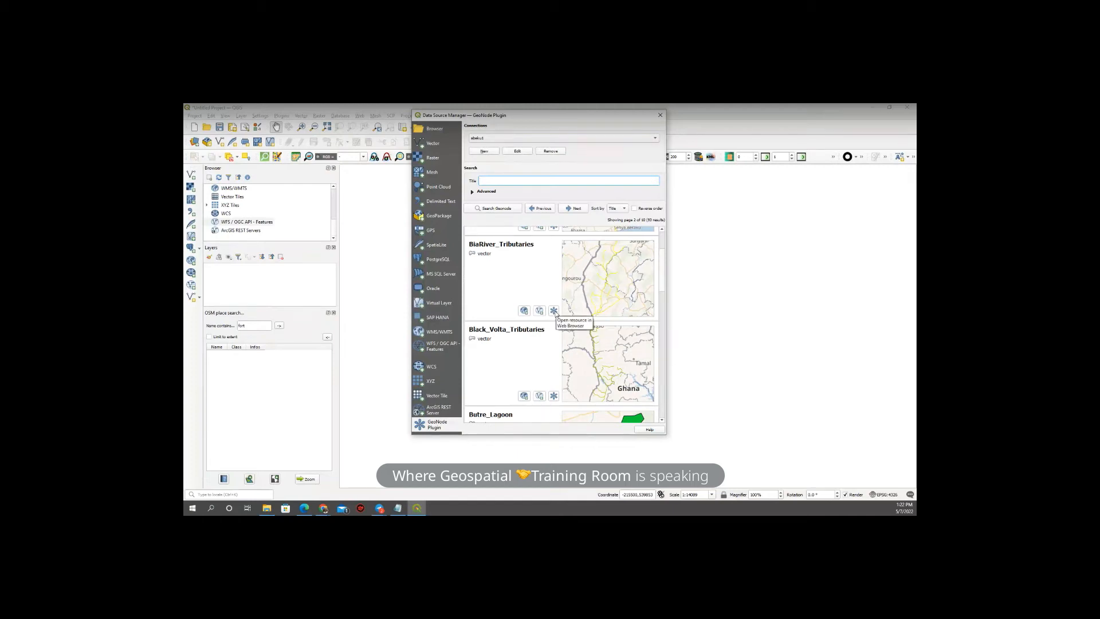
left_click(553, 311)
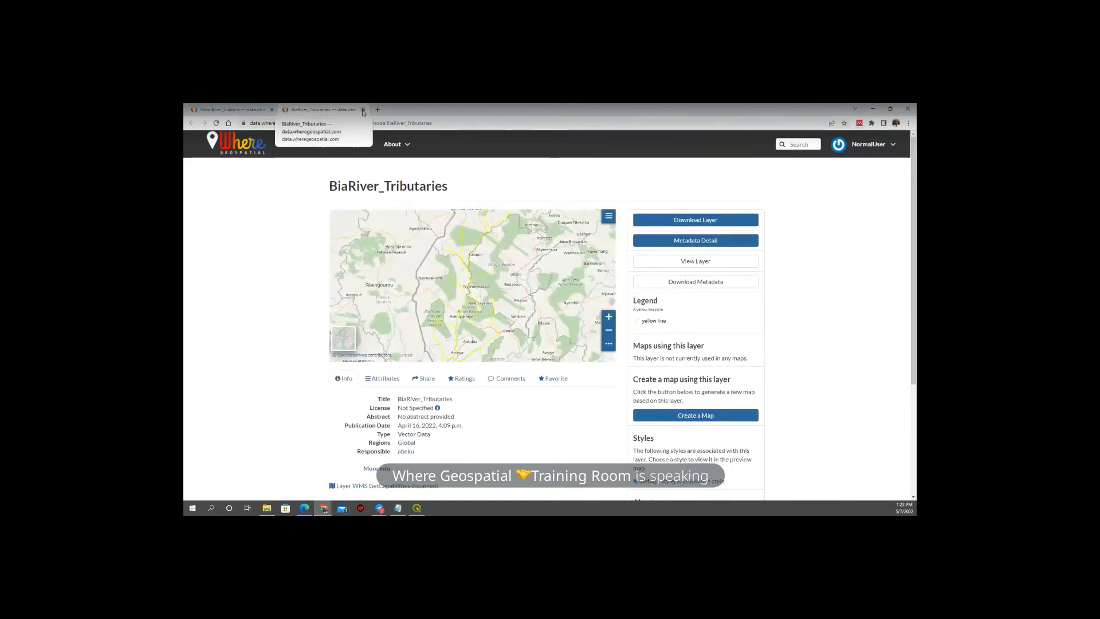
left_click(418, 509)
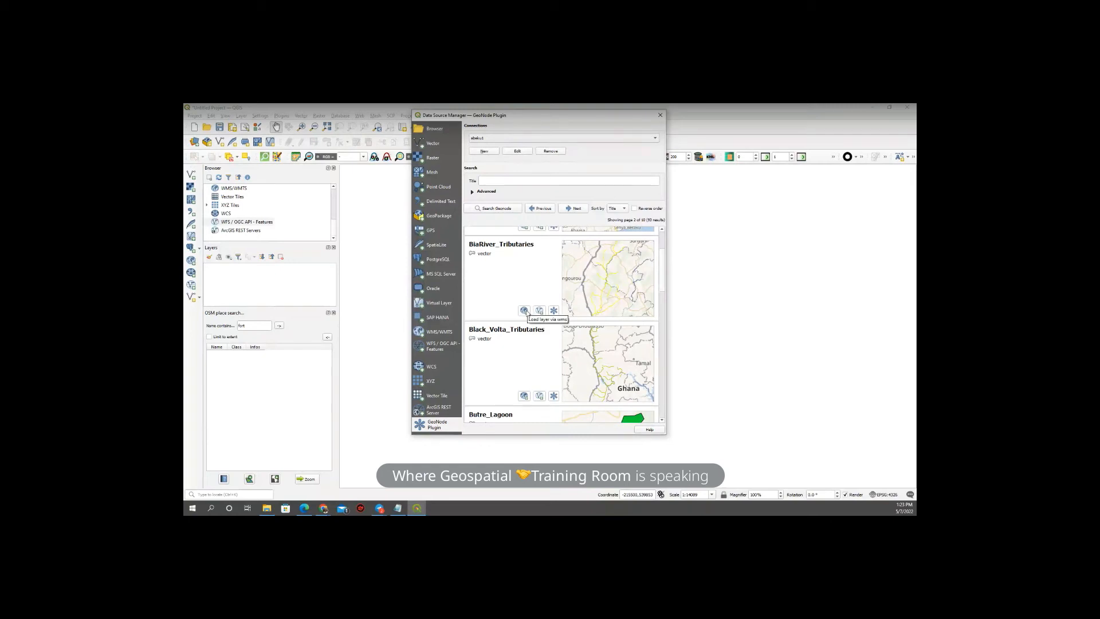
Load the BiaRiver_Tributaries and DamOperatorsInGhana layers into the project via WMS
left_click(524, 311)
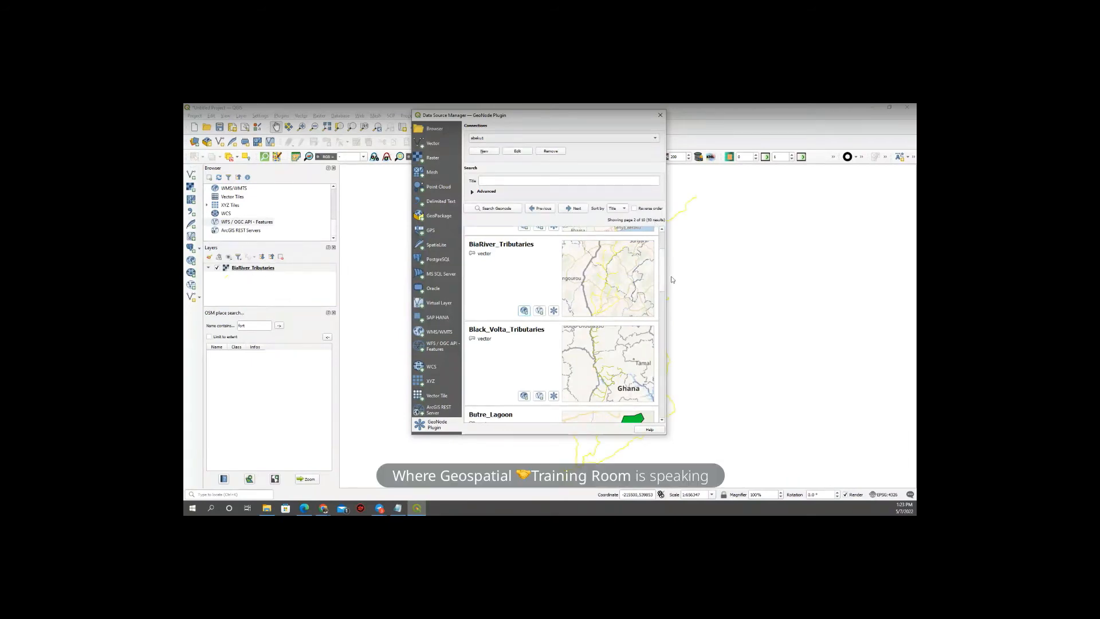
scroll(664, 304, "down", 2)
left_click_drag(664, 303, 670, 348)
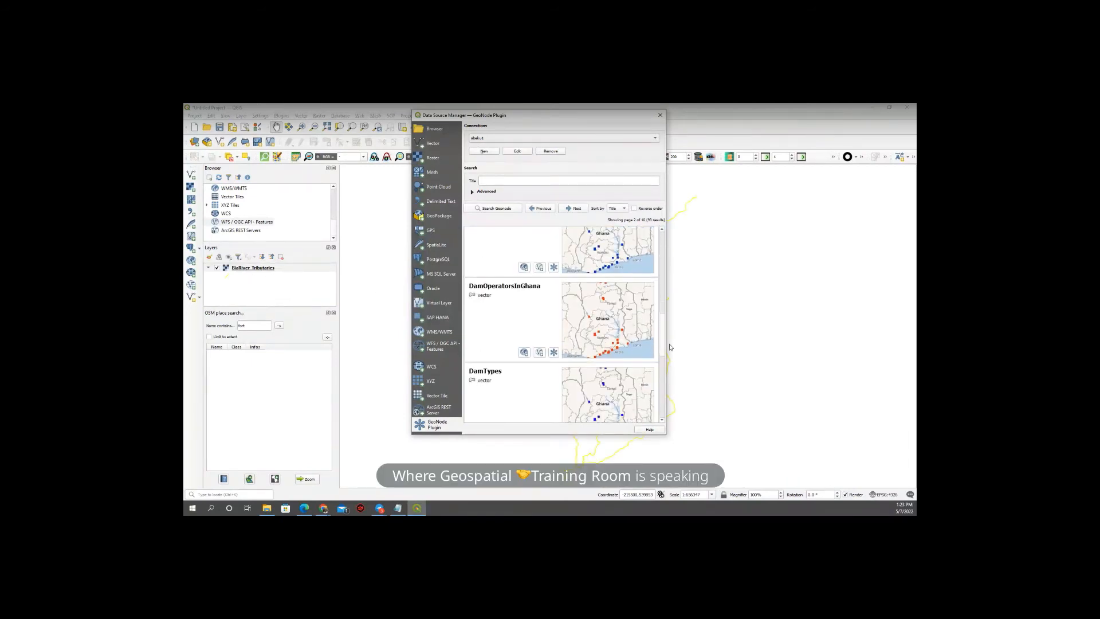
left_click(525, 353)
scroll(525, 354, "down", 1)
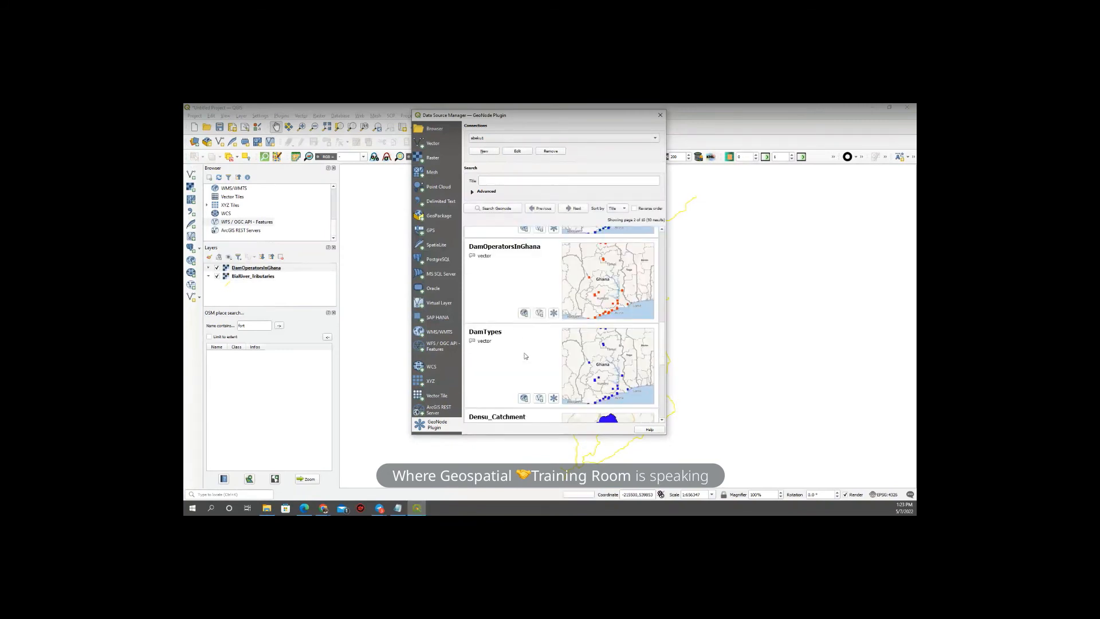
Close the Data Source Manager and look over the DamOperatorsInGhana and BiaRiver_Tributaries layers on the map canvas
left_click(661, 116)
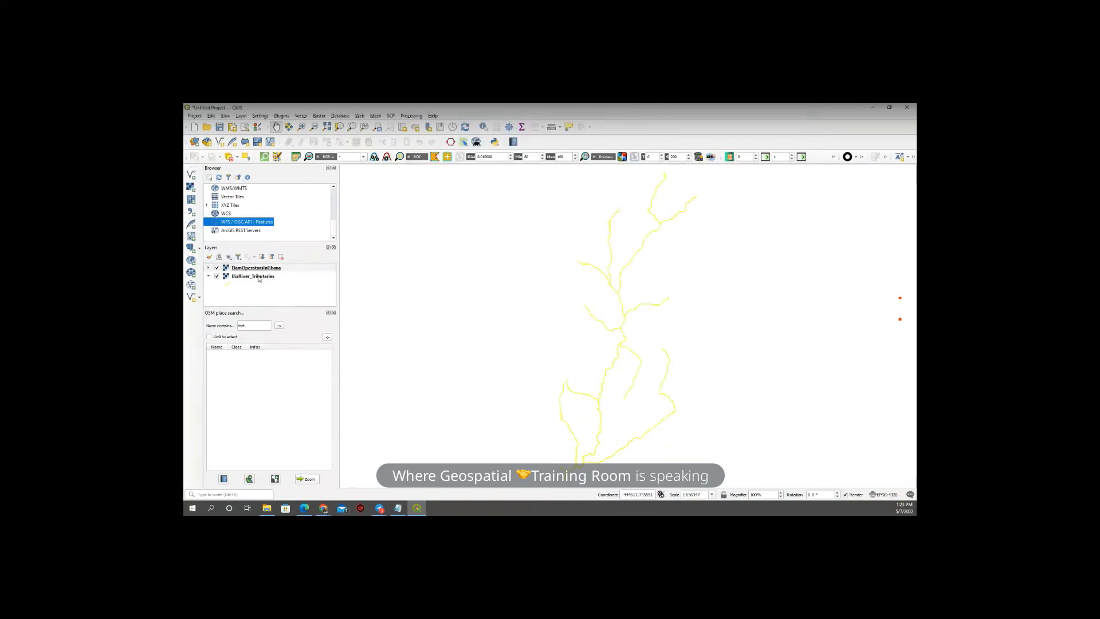
left_click(218, 270)
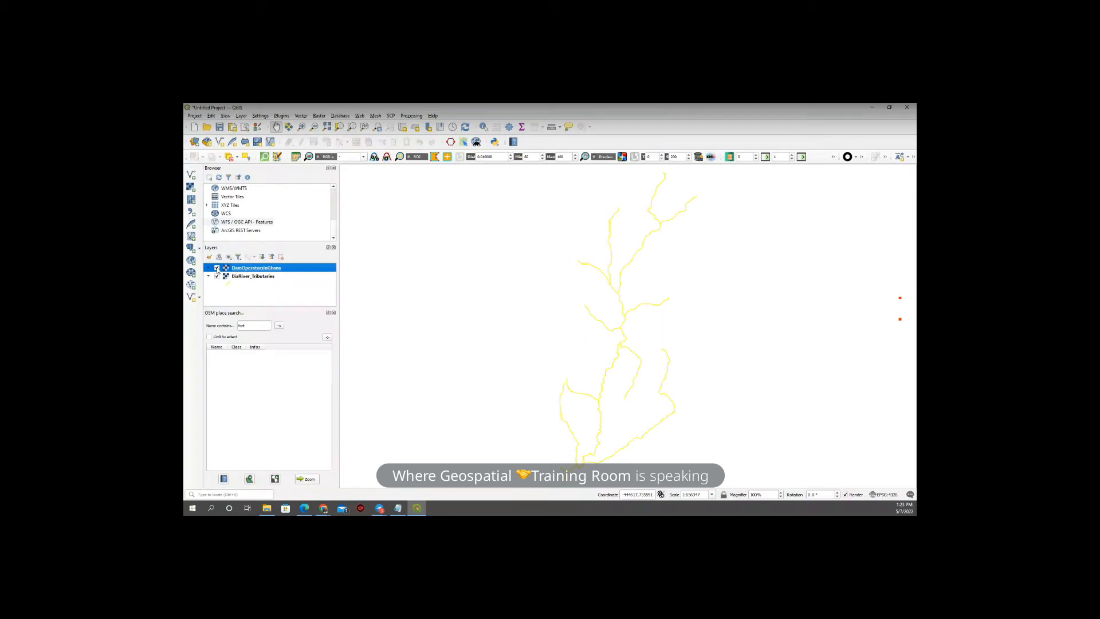
left_click_drag(820, 361, 755, 377)
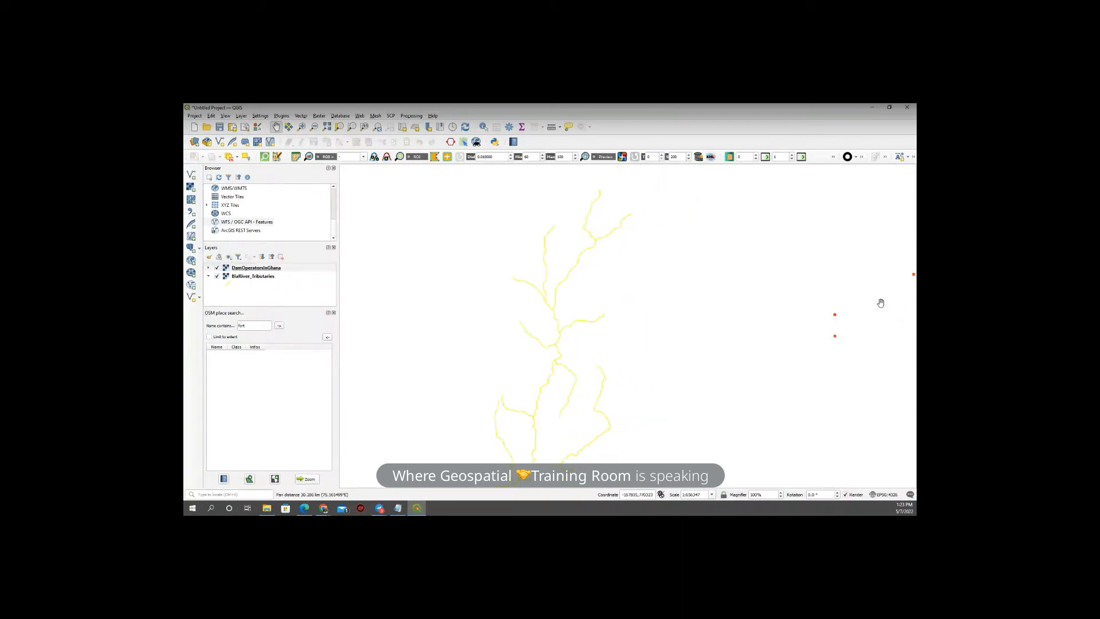
left_click_drag(561, 384, 592, 376)
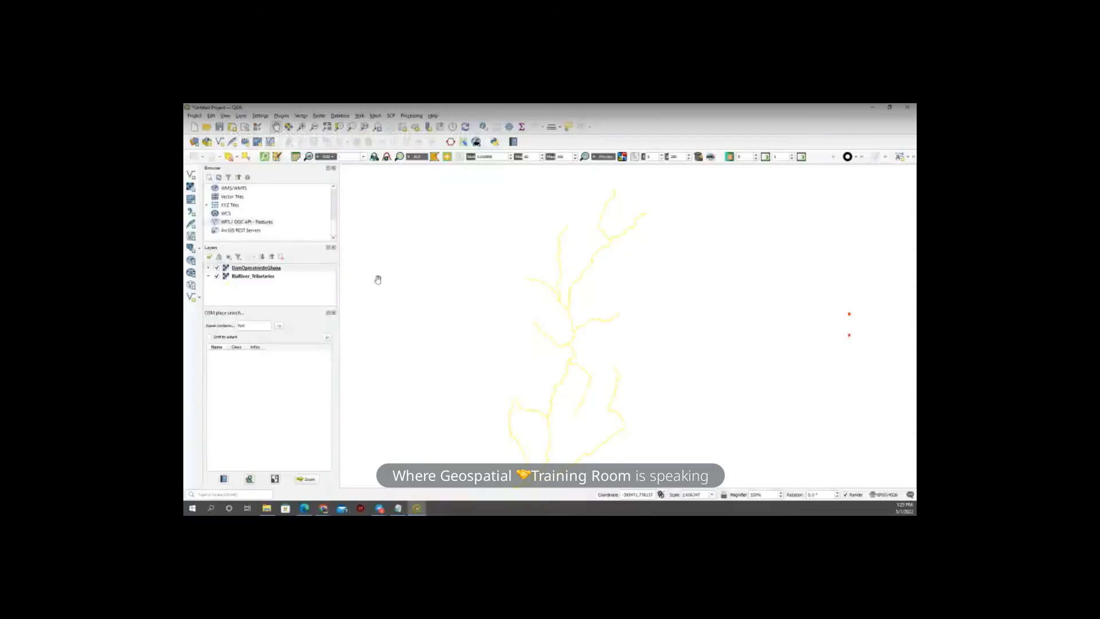
right_click(247, 277)
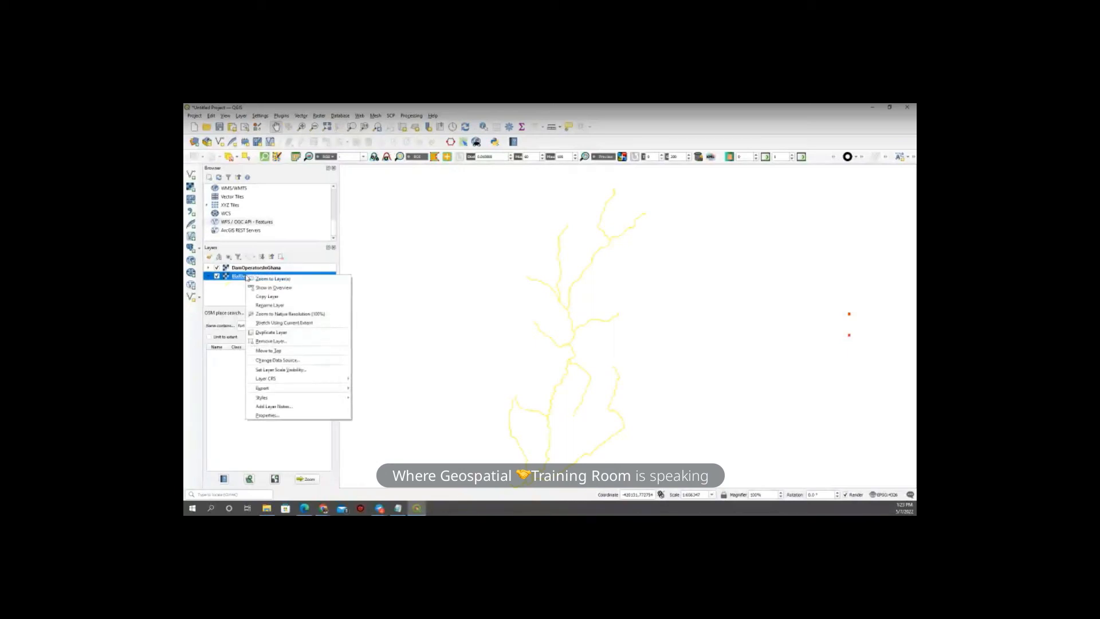
left_click(227, 297)
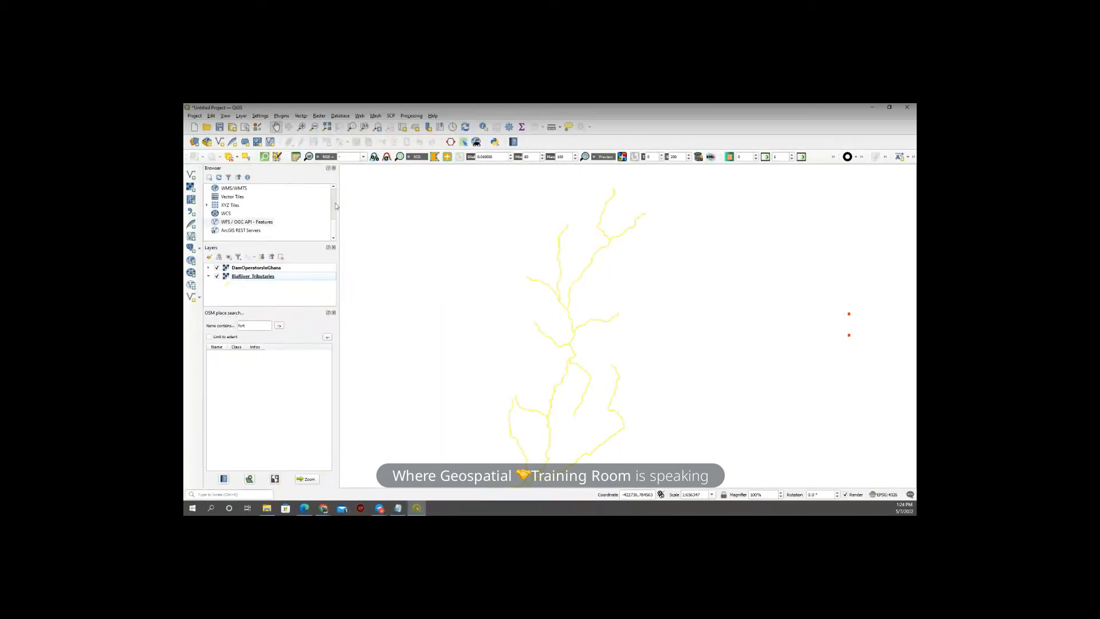
left_click(335, 227)
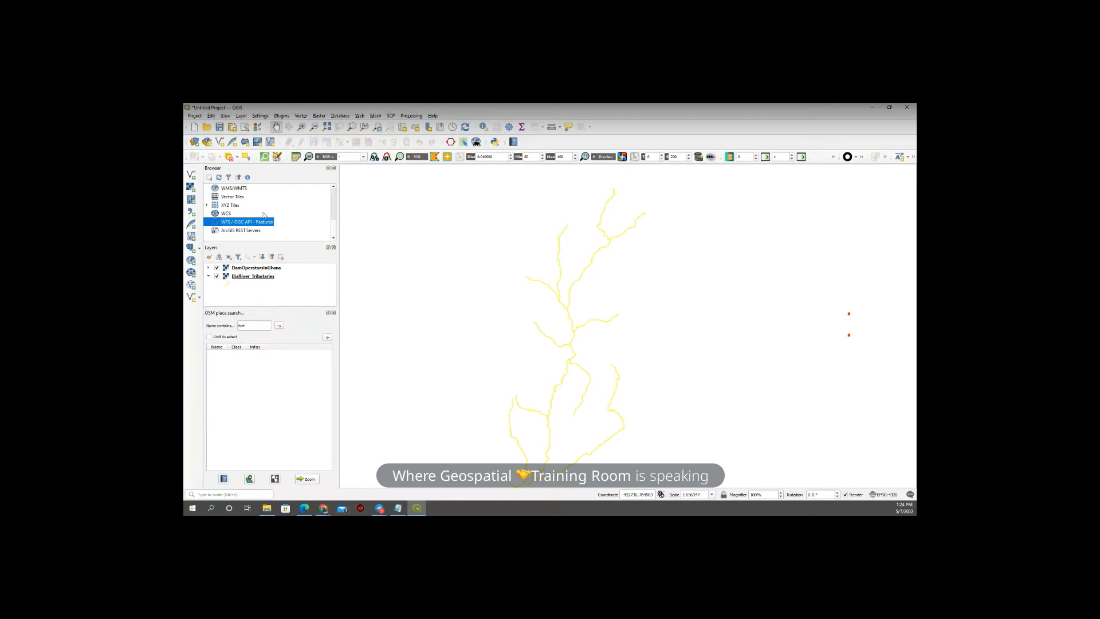
scroll(264, 215, "up", 2)
scroll(264, 216, "down", 2)
scroll(264, 216, "up", 2)
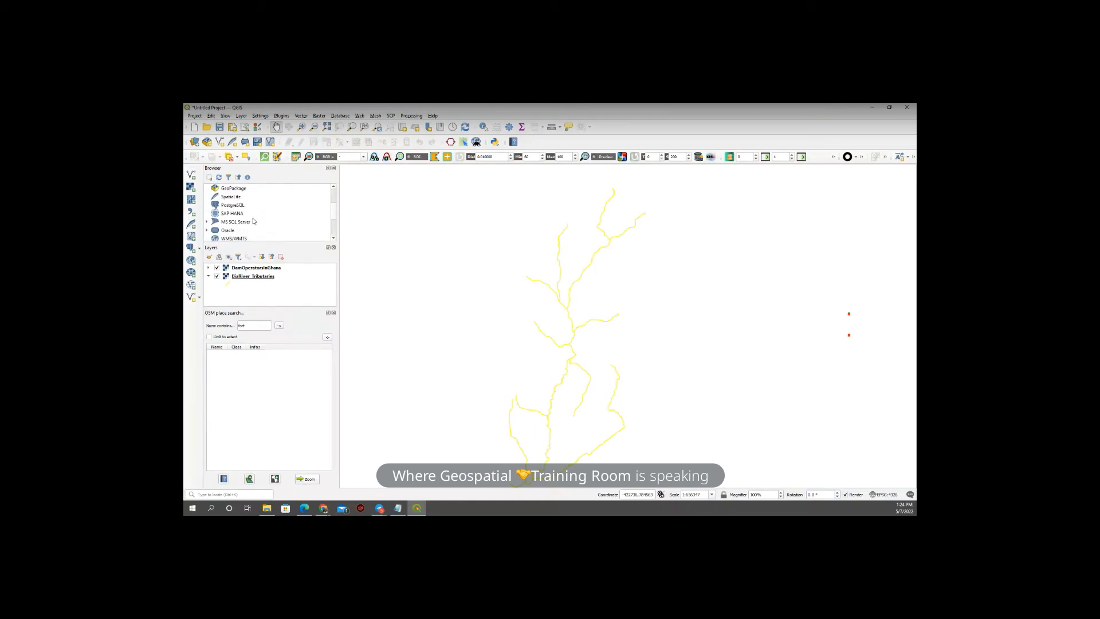
scroll(255, 221, "down", 2)
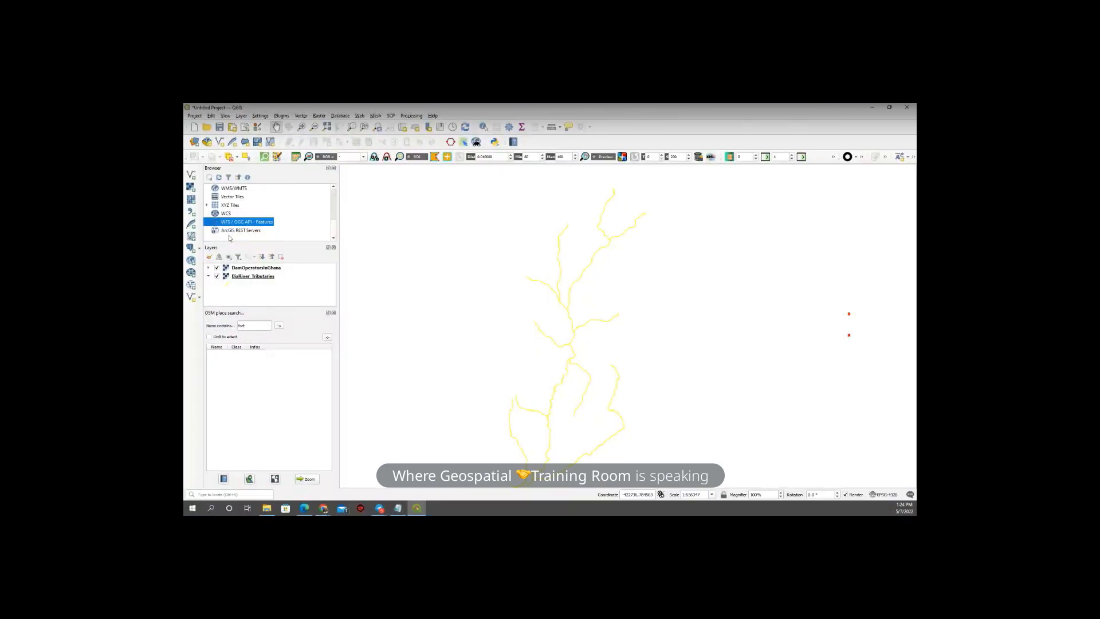
Remove the DamOperatorsInGhana and BiaRiver_Tributaries layers from the project
right_click(263, 270)
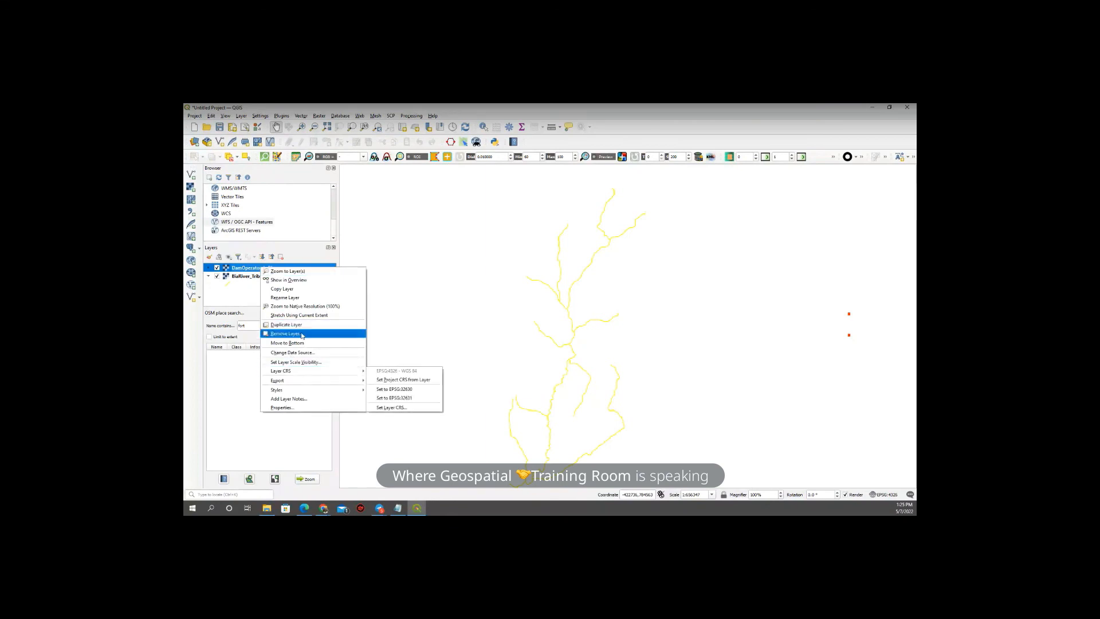
left_click(302, 334)
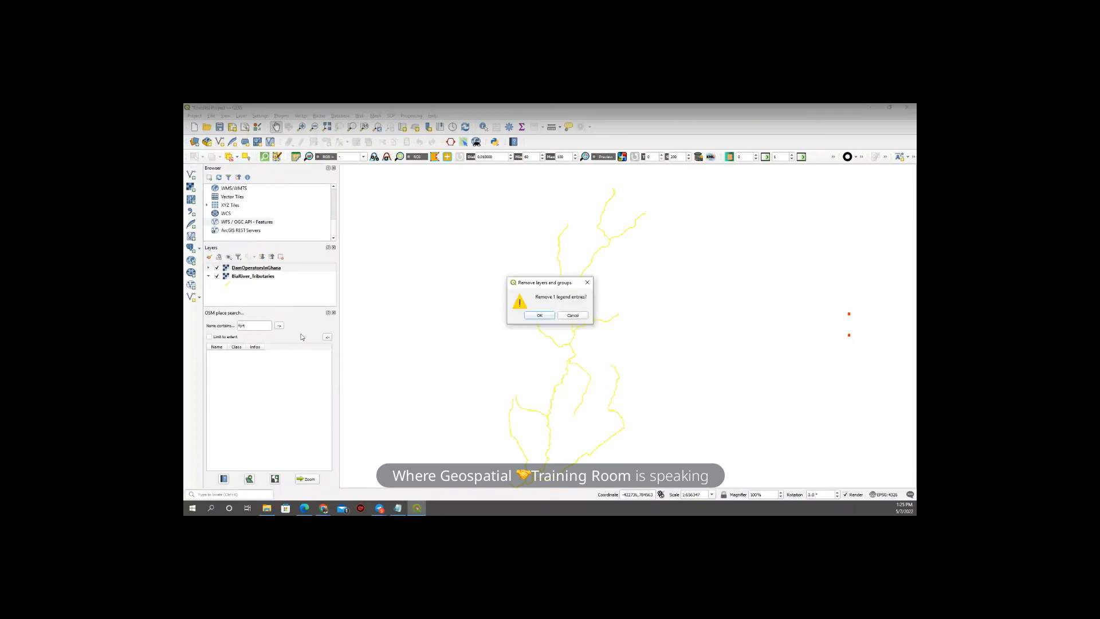
left_click(538, 315)
right_click(284, 268)
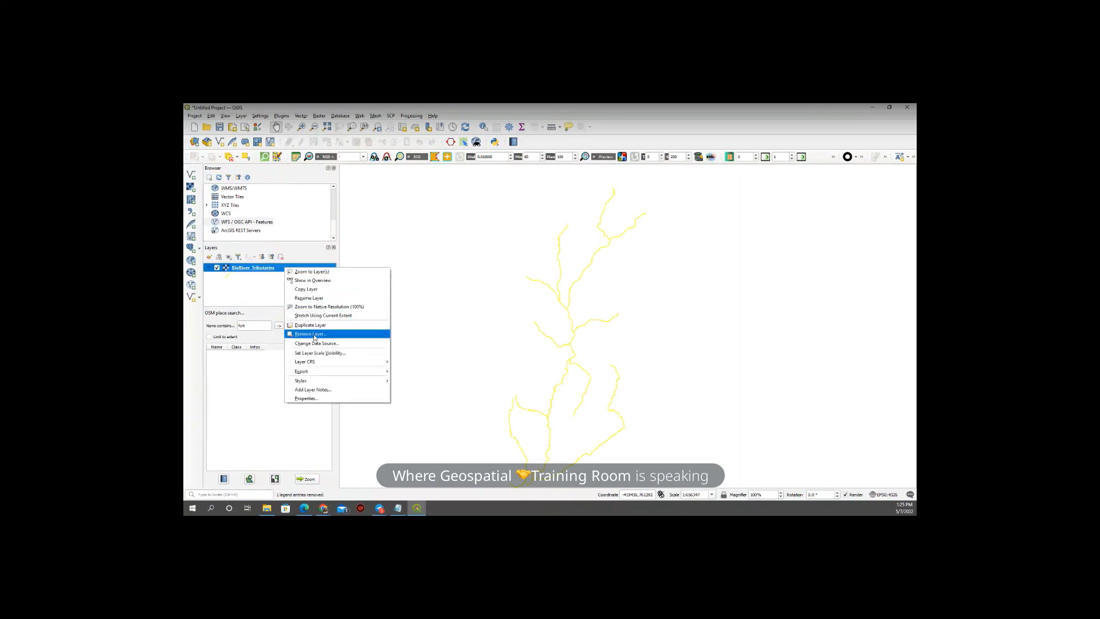
left_click(314, 334)
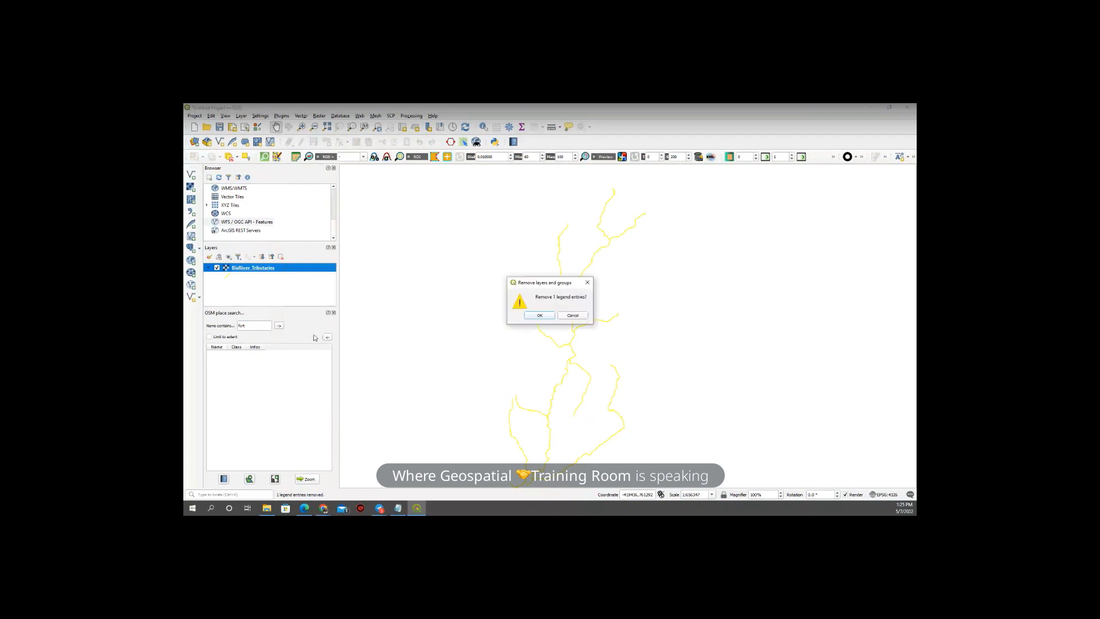
left_click(532, 316)
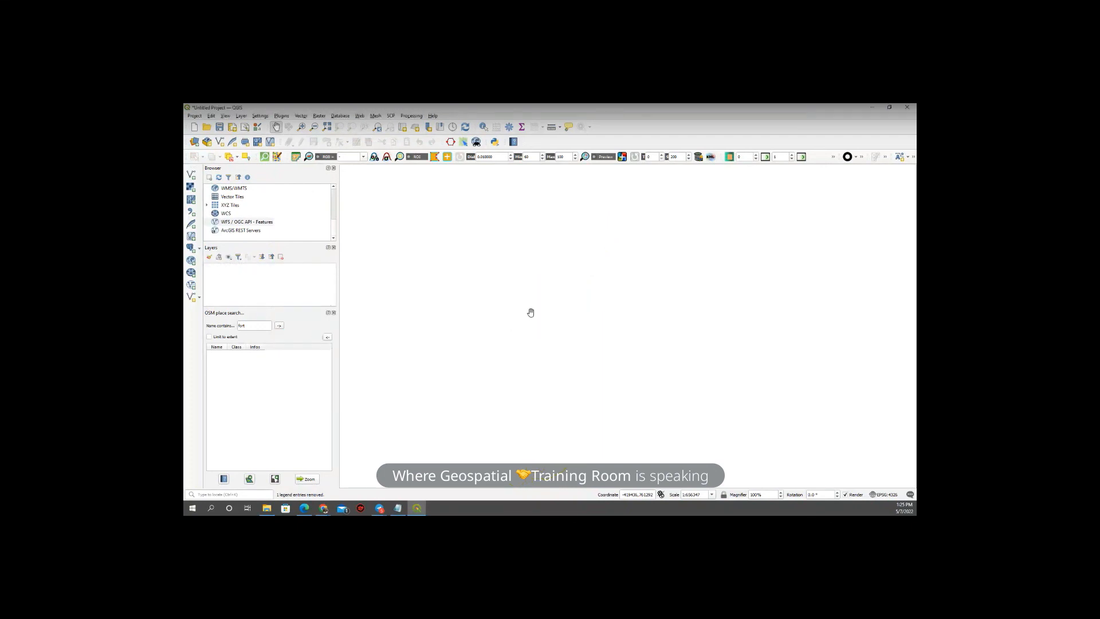